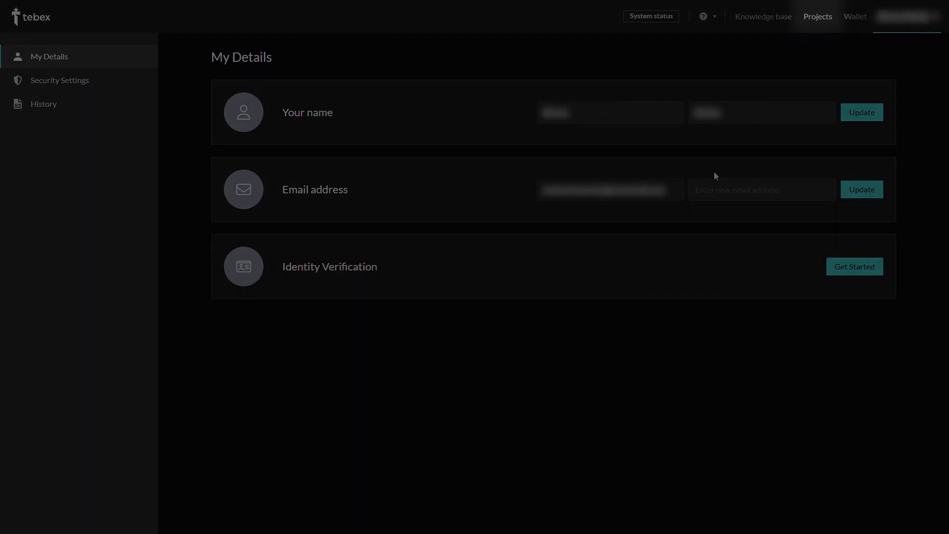
Open the projects area, continue the Rust Server project's setup and accept the EU Standard Contractual Clauses (GDPR) terms
{"action": "left_click", "coordinate": [813, 20]}
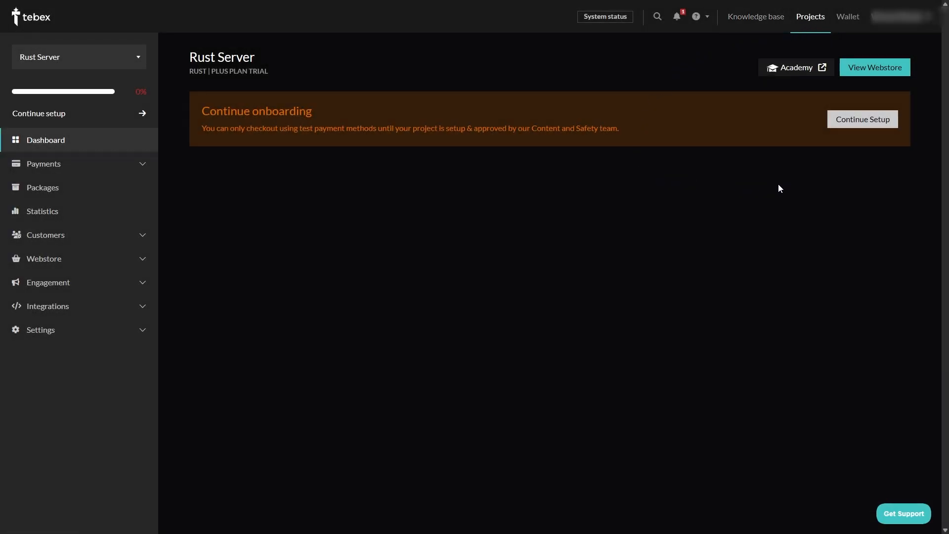
{"action": "left_click", "coordinate": [890, 125]}
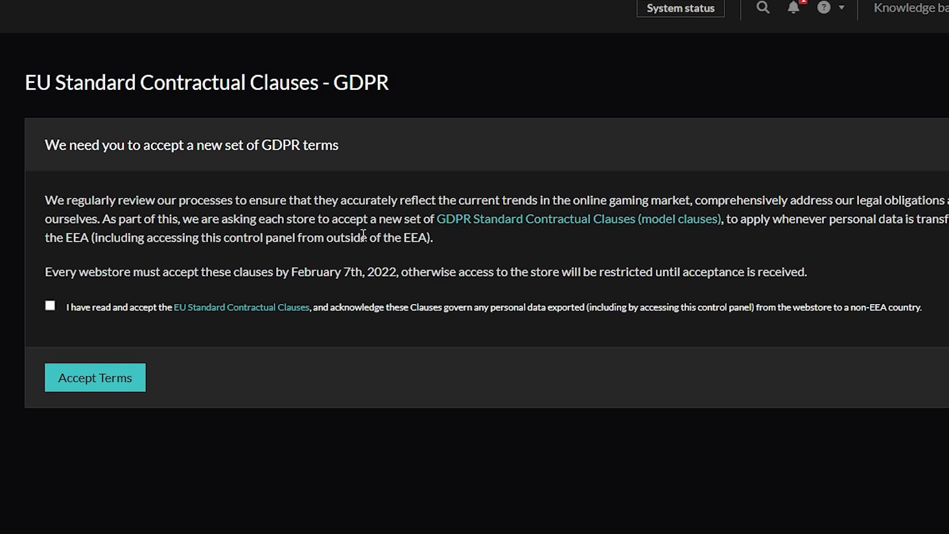
{"action": "left_click", "coordinate": [127, 310]}
{"action": "left_click", "coordinate": [134, 380]}
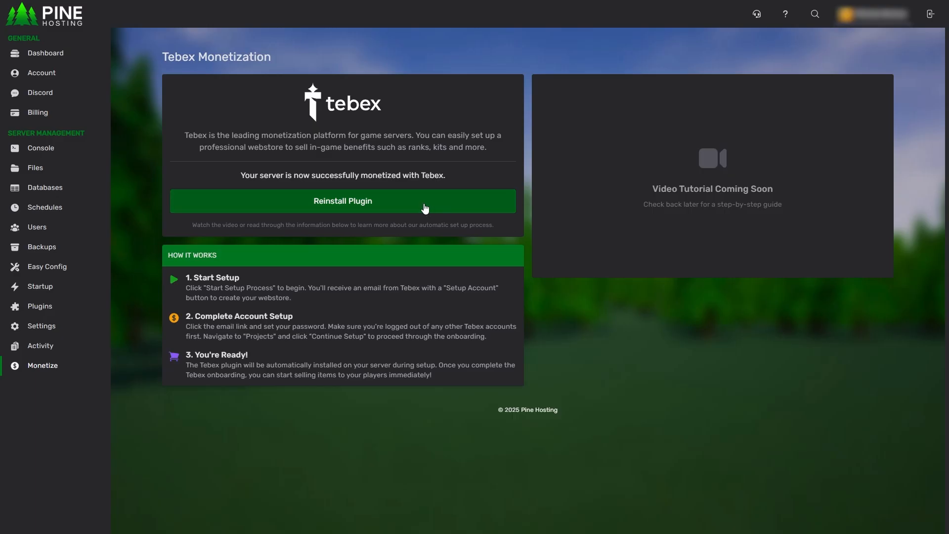
In the Pine Hosting panel, check the server's oxide/plugins folder for the TebexPlugin.cs file
{"action": "left_click", "coordinate": [54, 174]}
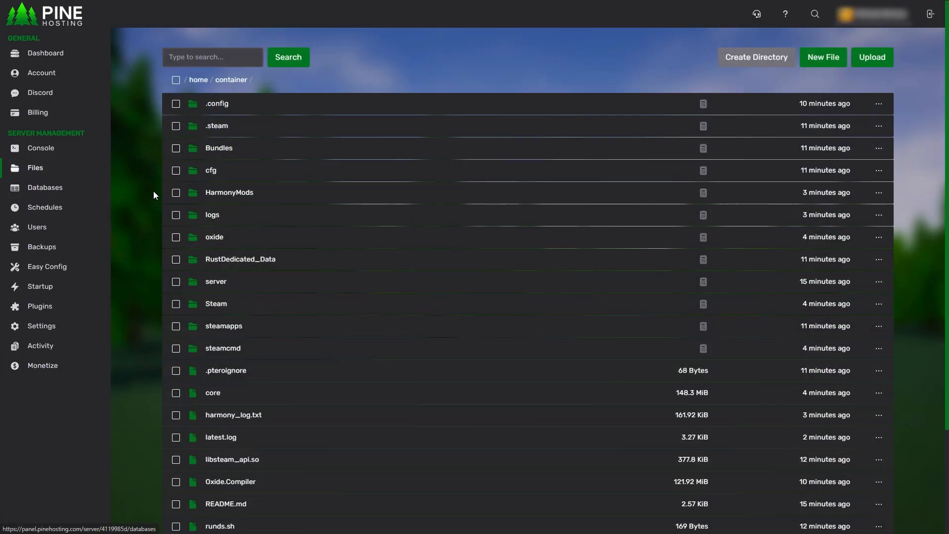
{"action": "left_click", "coordinate": [225, 239]}
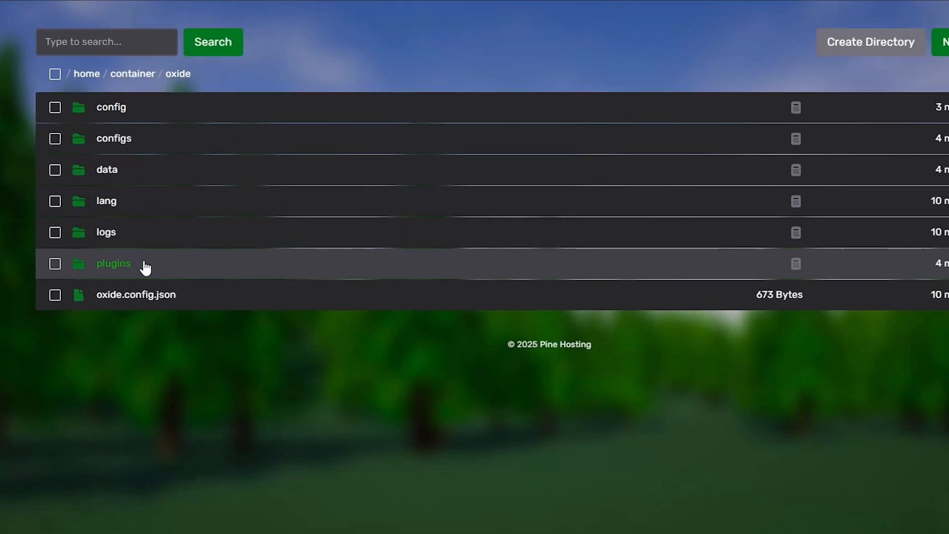
{"action": "left_click", "coordinate": [236, 216]}
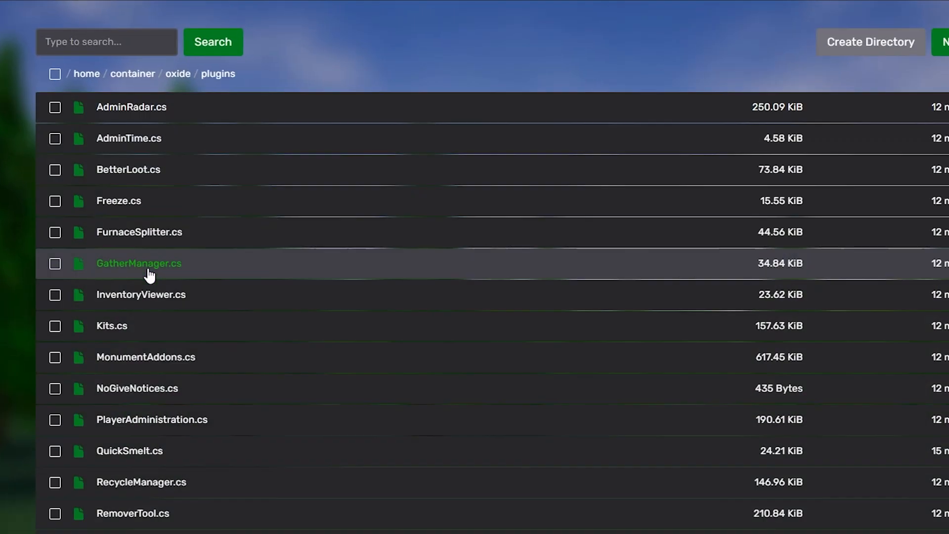
{"action": "scroll", "coordinate": [148, 326], "scroll_direction": "down", "scroll_amount": 3}
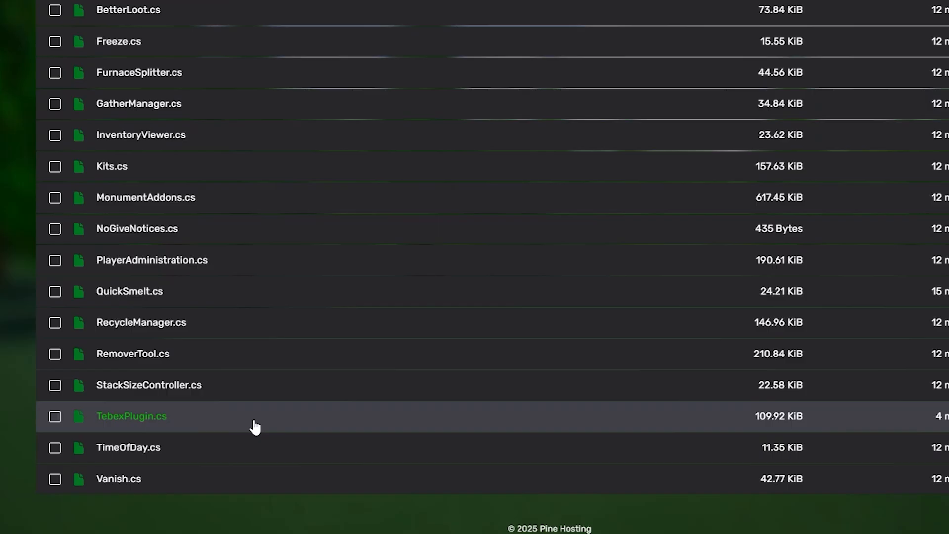
{"action": "scroll", "coordinate": [186, 190], "scroll_direction": "up", "scroll_amount": 3}
{"action": "scroll", "coordinate": [186, 190], "scroll_direction": "up", "scroll_amount": 1}
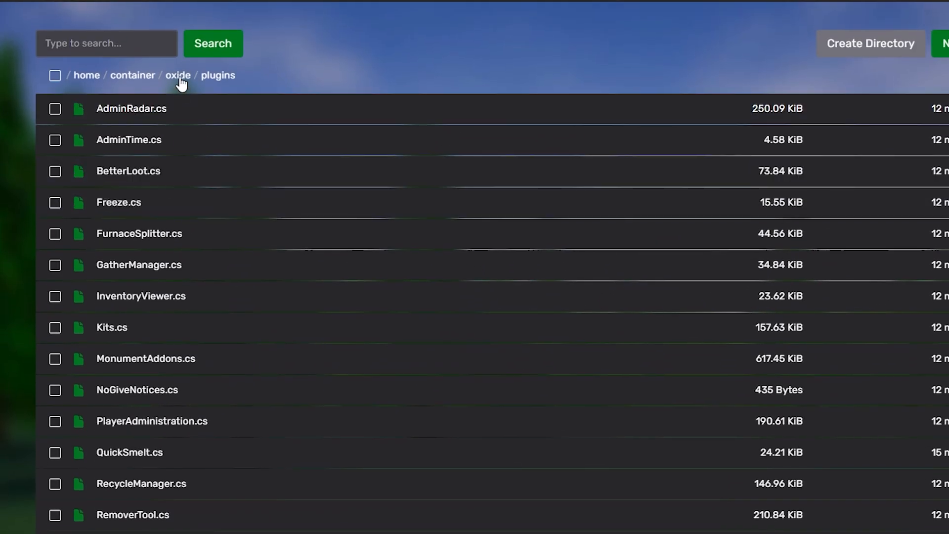
Open the TebexPlugin.json configuration file in the oxide/config folder
{"action": "left_click", "coordinate": [179, 76]}
{"action": "left_click", "coordinate": [170, 110]}
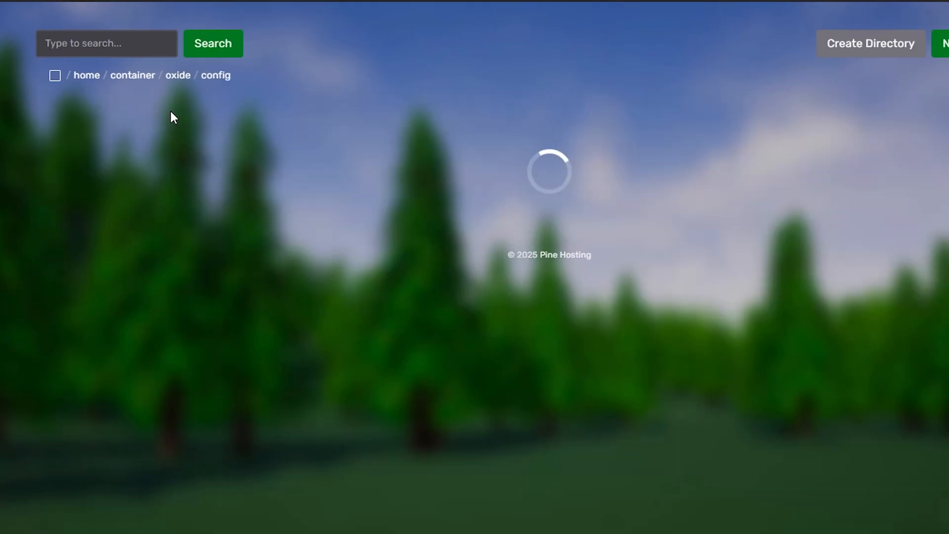
{"action": "scroll", "coordinate": [168, 79], "scroll_direction": "down", "scroll_amount": 1}
{"action": "scroll", "coordinate": [165, 123], "scroll_direction": "down", "scroll_amount": 2}
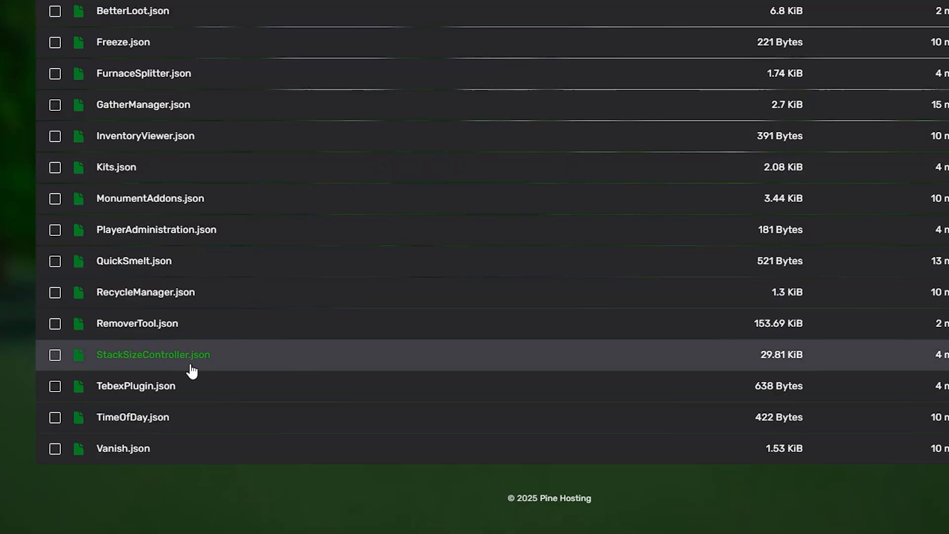
{"action": "left_click", "coordinate": [238, 398]}
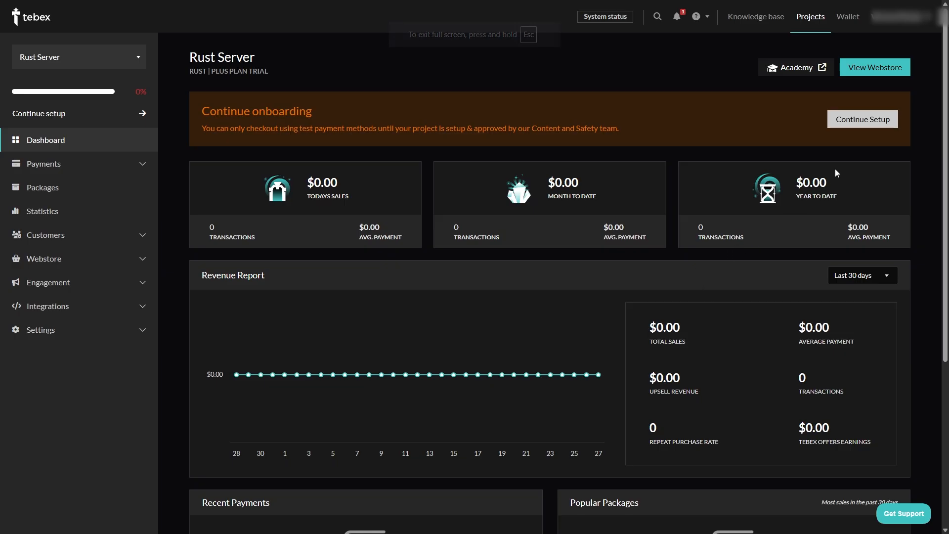
In Tebex, continue the setup, configure product delivery by installing the game plugin, and copy the secret key command for the server console
{"action": "left_click", "coordinate": [871, 128]}
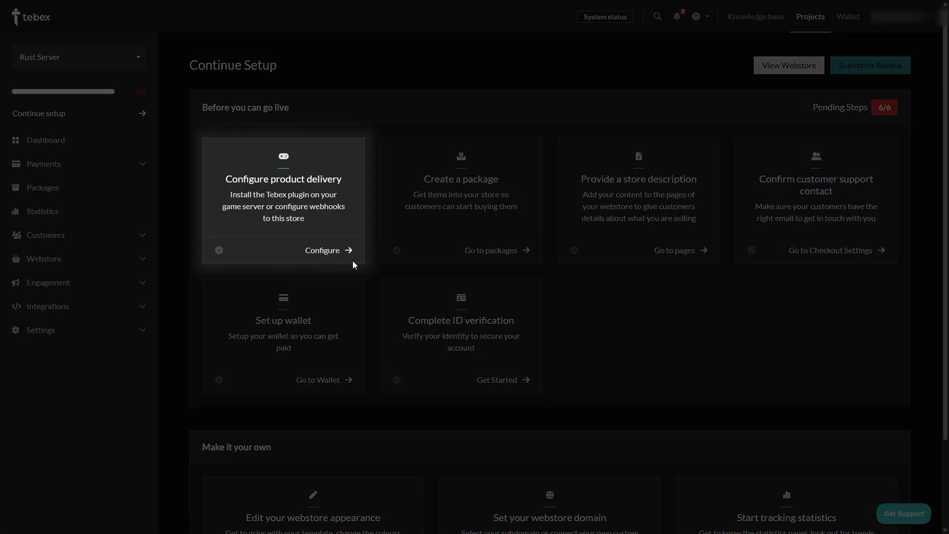
{"action": "left_click", "coordinate": [342, 254]}
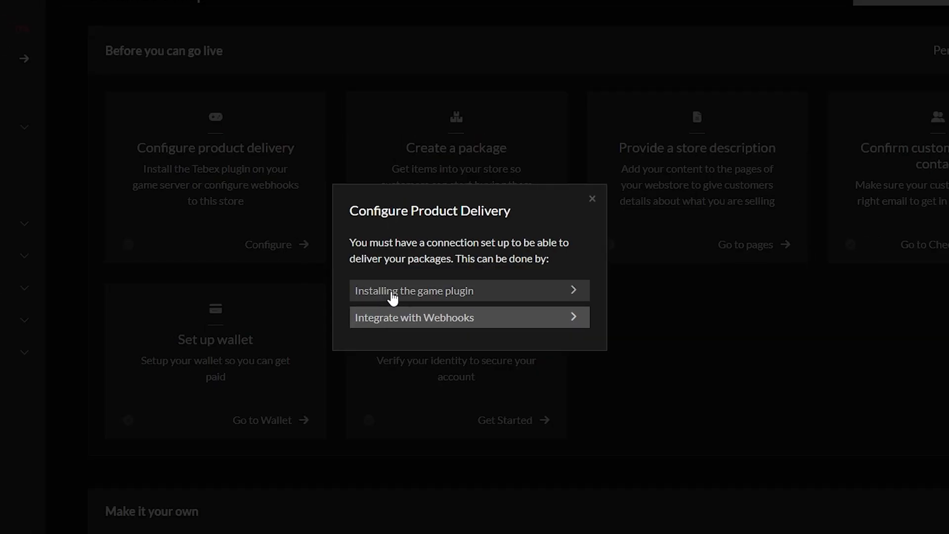
{"action": "left_click", "coordinate": [392, 294]}
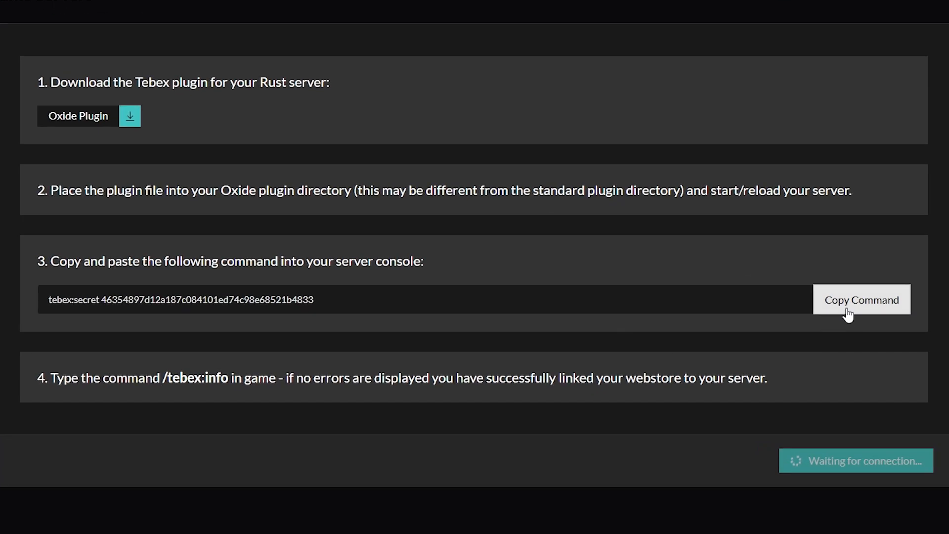
{"action": "left_click", "coordinate": [829, 295]}
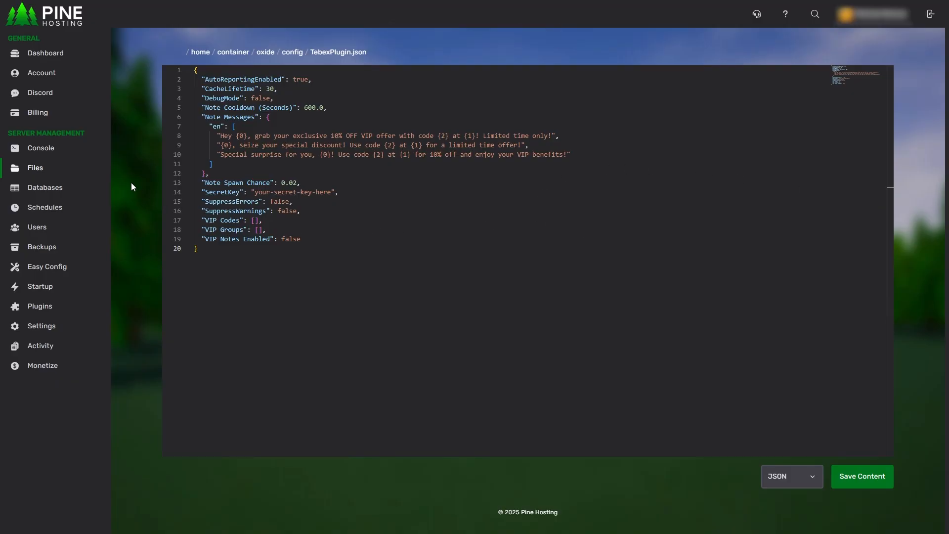
In the Pine Hosting server console, run the copied tebex:secret command with the store's secret key
{"action": "left_click", "coordinate": [60, 156]}
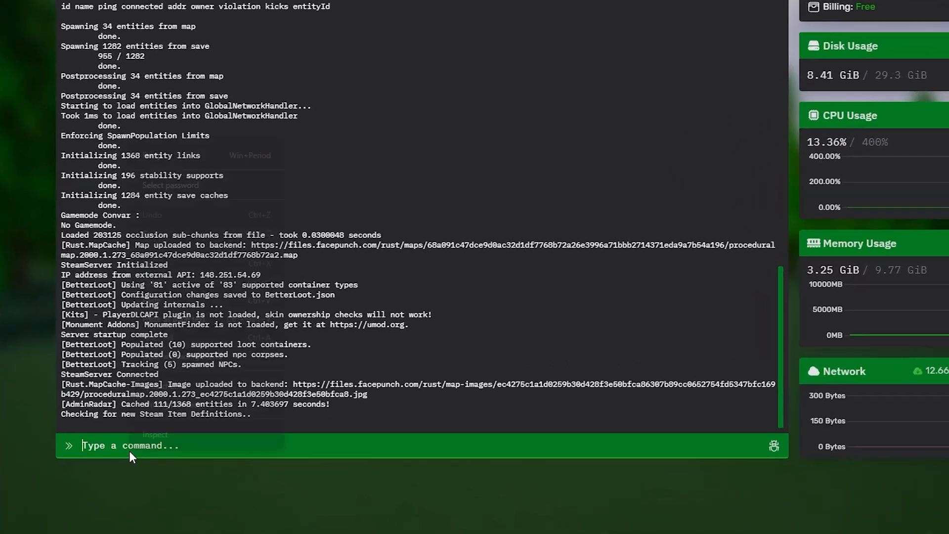
{"action": "right_click", "coordinate": [225, 465]}
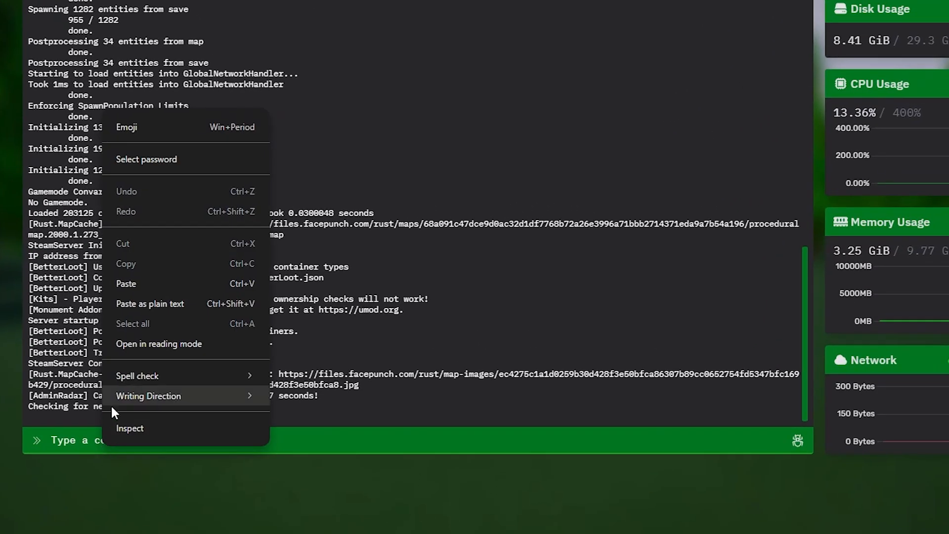
{"action": "left_click", "coordinate": [168, 283]}
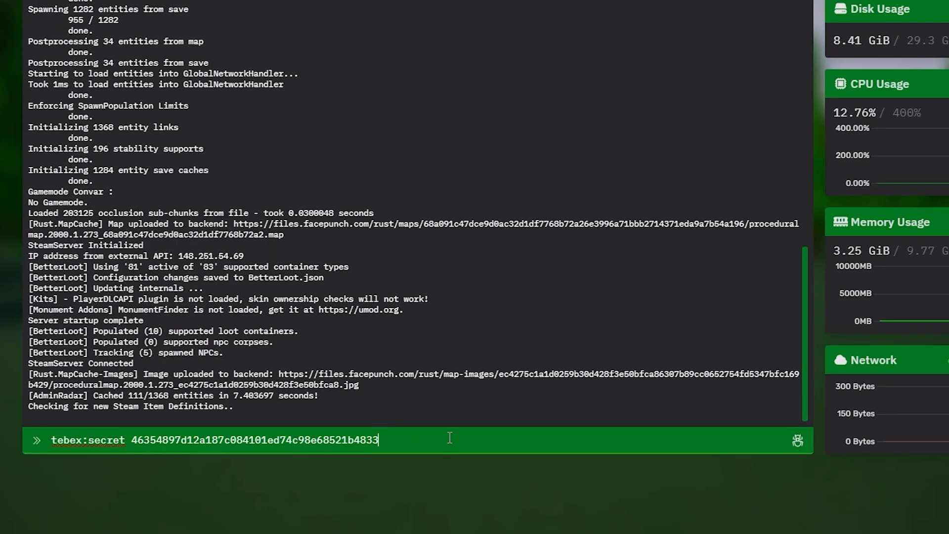
{"action": "key", "text": "Return"}
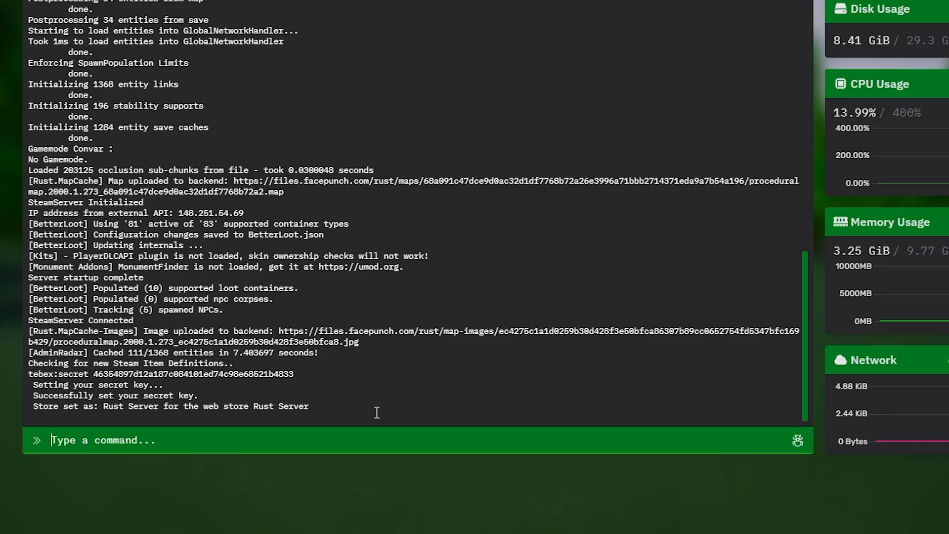
{"action": "left_click_drag", "start_coordinate": [377, 413], "coordinate": [12, 374]}
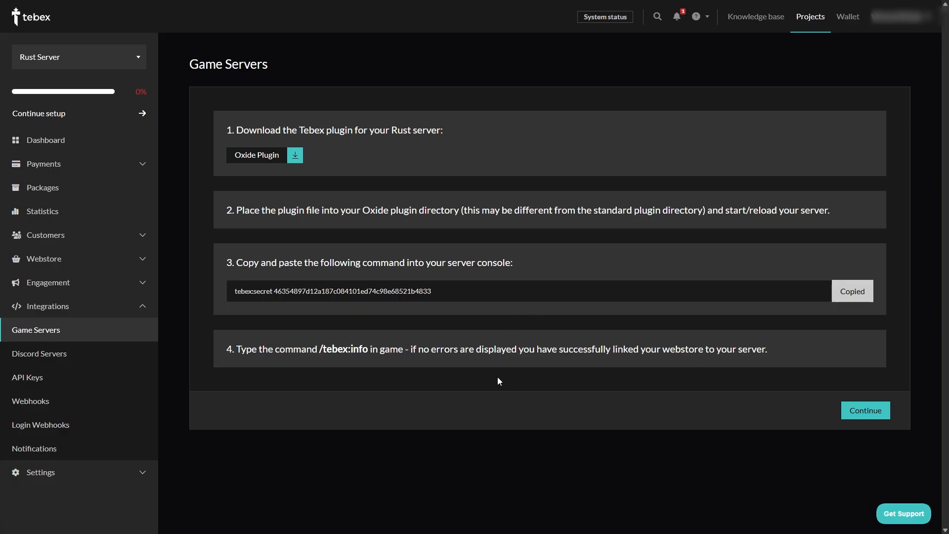
Back in Tebex, complete the game server connection and open the form for creating a package from the remaining setup tasks
{"action": "left_click", "coordinate": [873, 413]}
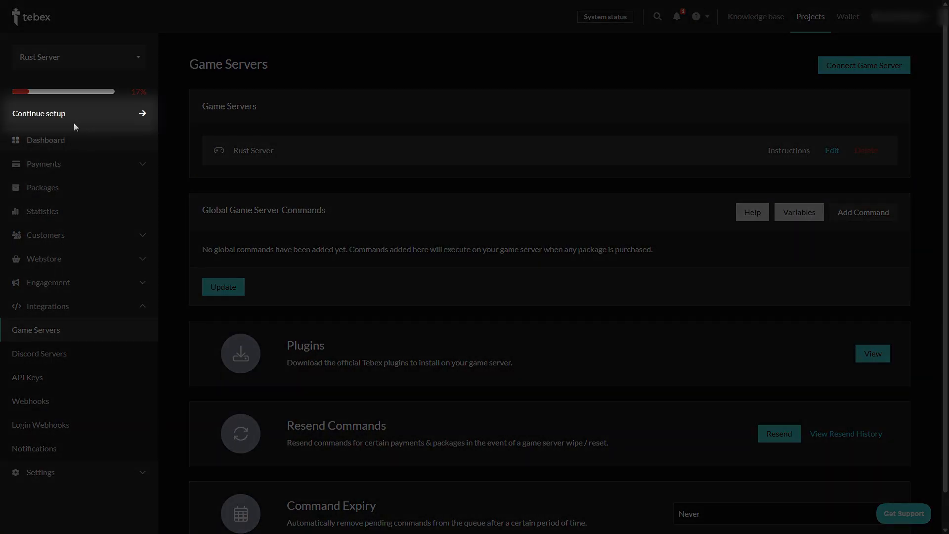
{"action": "left_click", "coordinate": [69, 121]}
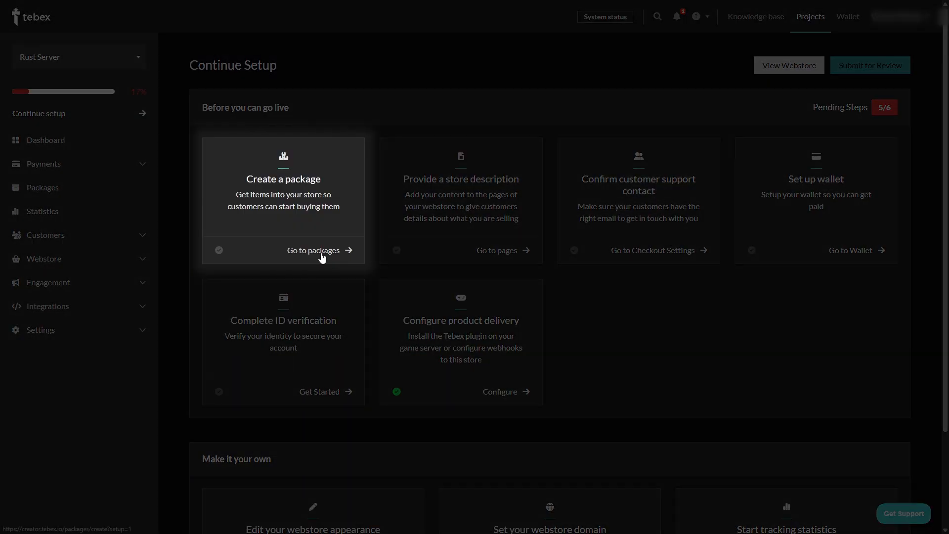
{"action": "left_click", "coordinate": [320, 253]}
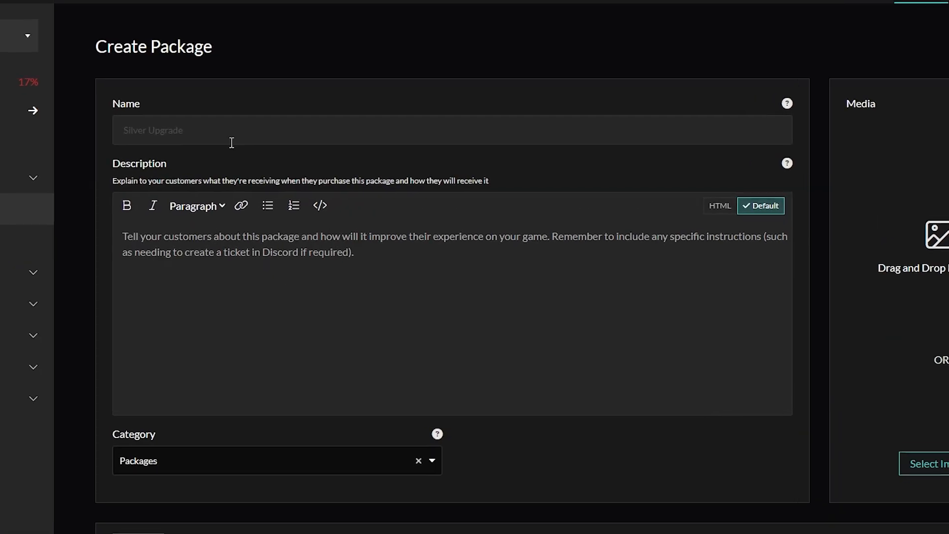
Name the new package "VIP" and enter the description "VIP Rank"
{"action": "left_click", "coordinate": [285, 127]}
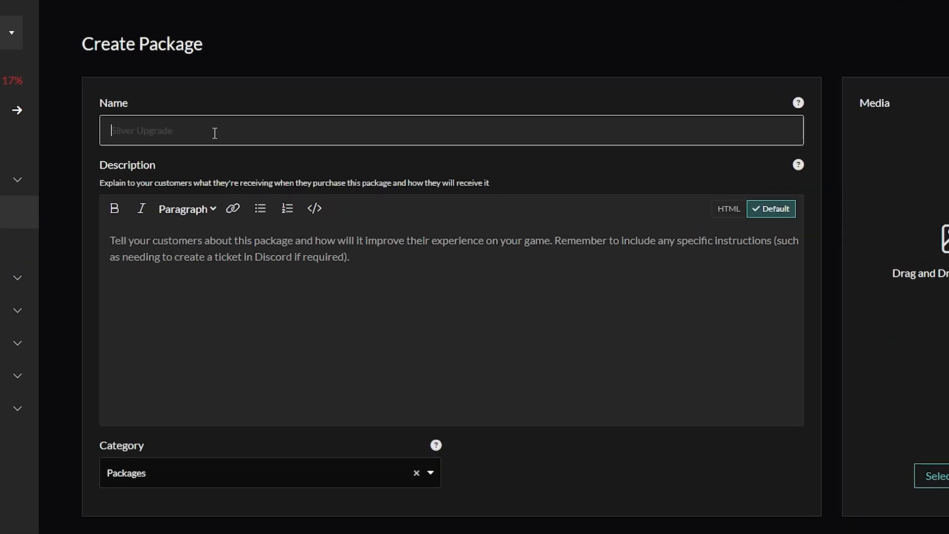
{"action": "type", "text": "VIP"}
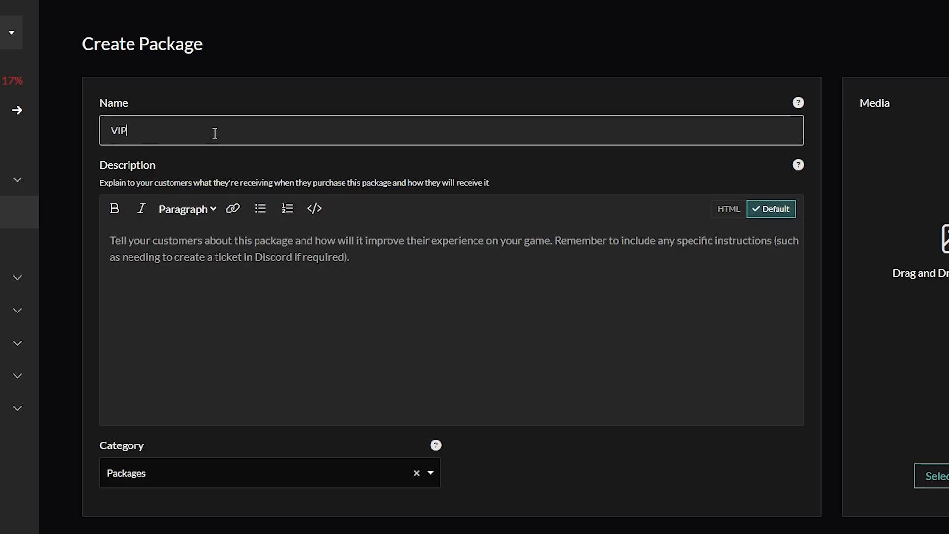
{"action": "left_click", "coordinate": [231, 281]}
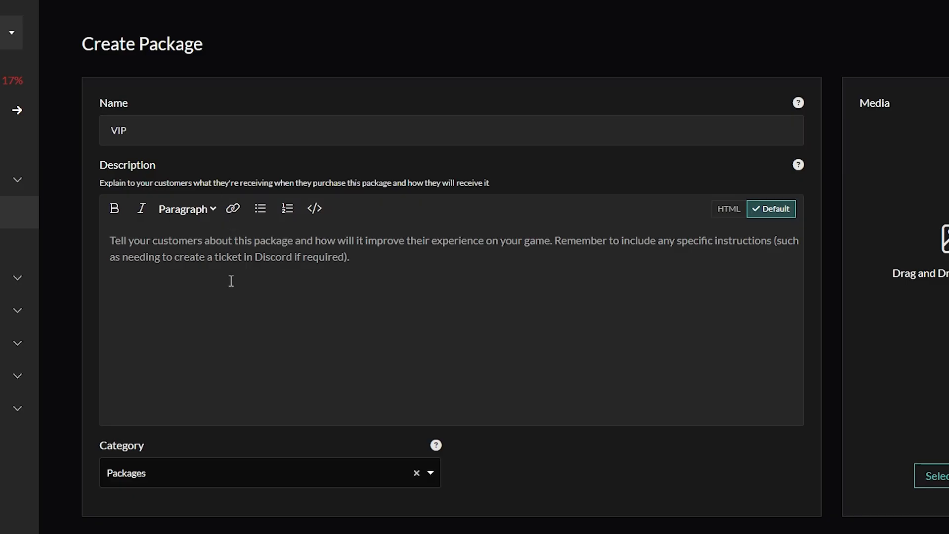
{"action": "type", "text": "VIP Rank"}
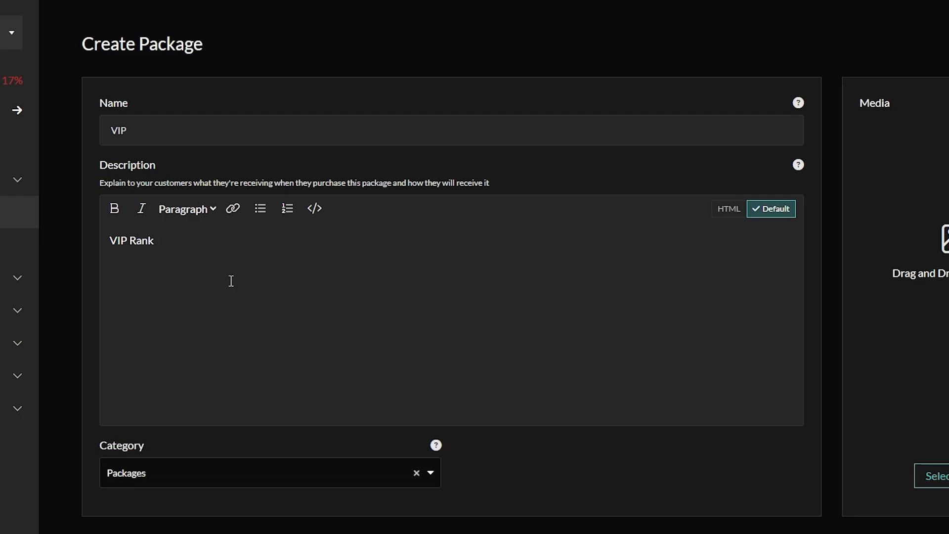
Set the package price to $10 and try to create the package
{"action": "scroll", "coordinate": [231, 281], "scroll_direction": "down", "scroll_amount": 7}
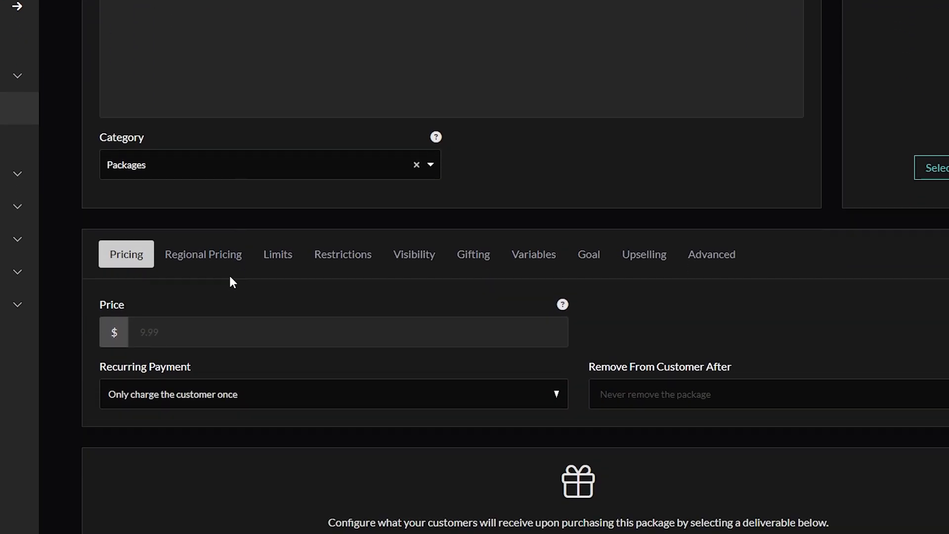
{"action": "left_click", "coordinate": [203, 292]}
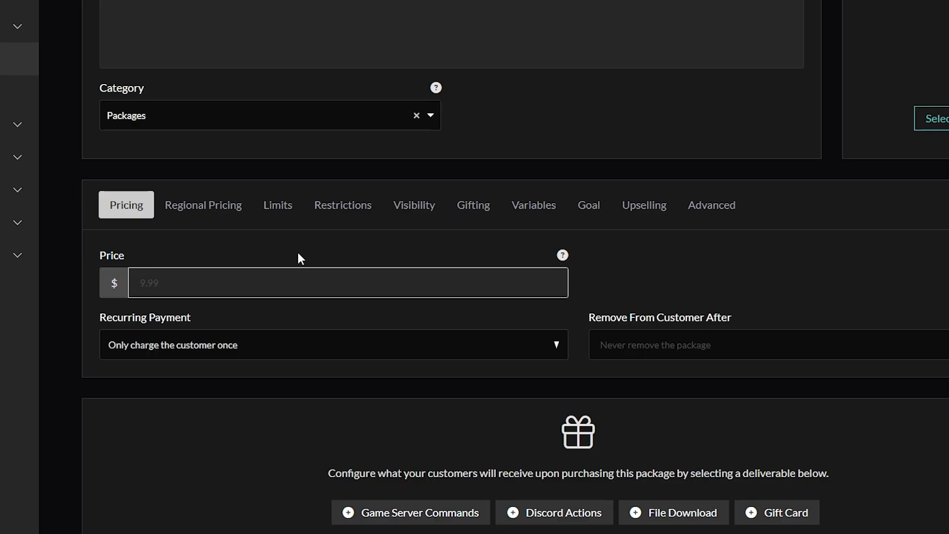
{"action": "type", "text": "10"}
{"action": "left_click", "coordinate": [668, 304]}
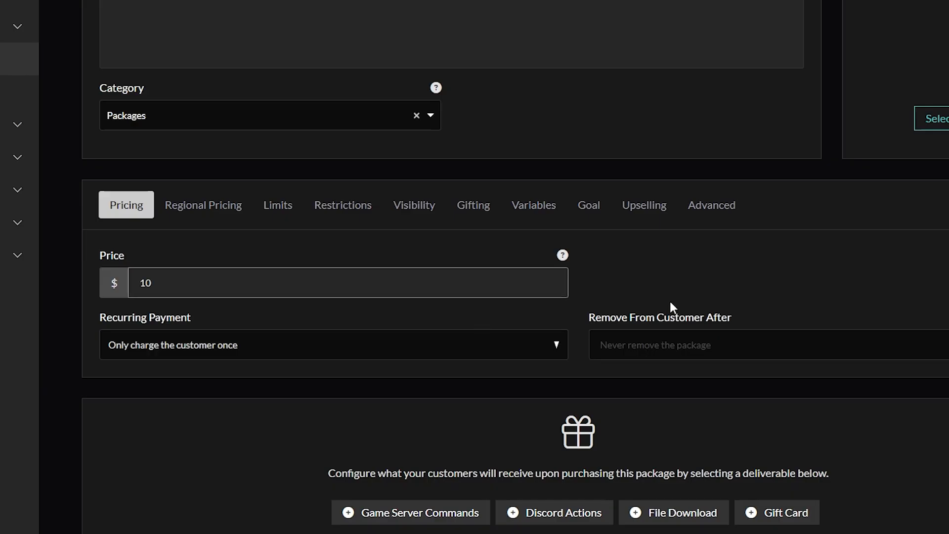
{"action": "scroll", "coordinate": [642, 337], "scroll_direction": "down", "scroll_amount": 2}
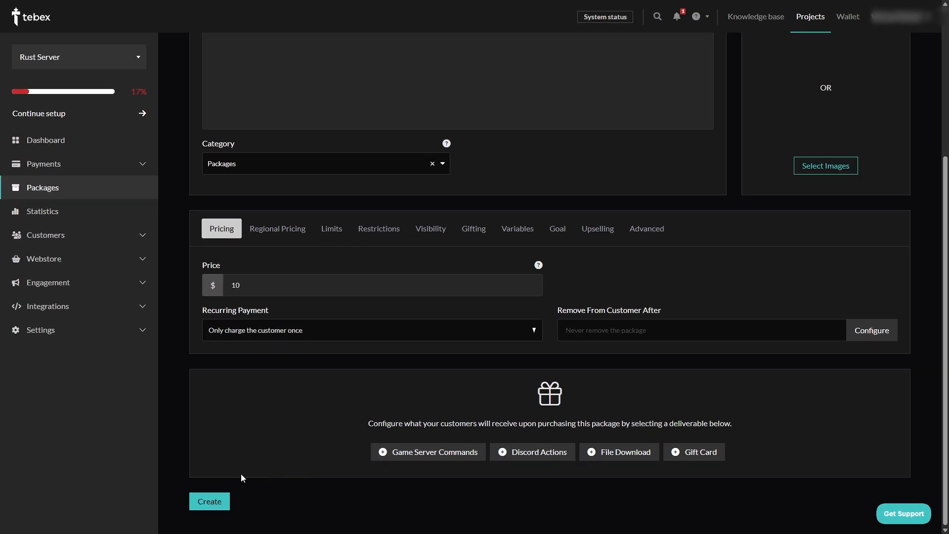
{"action": "left_click", "coordinate": [109, 491]}
Extend the package description to "VIP Rank with kits and other perks. As well as yellow color in chat."
{"action": "scroll", "coordinate": [237, 334], "scroll_direction": "up", "scroll_amount": 4}
{"action": "left_click", "coordinate": [293, 195]}
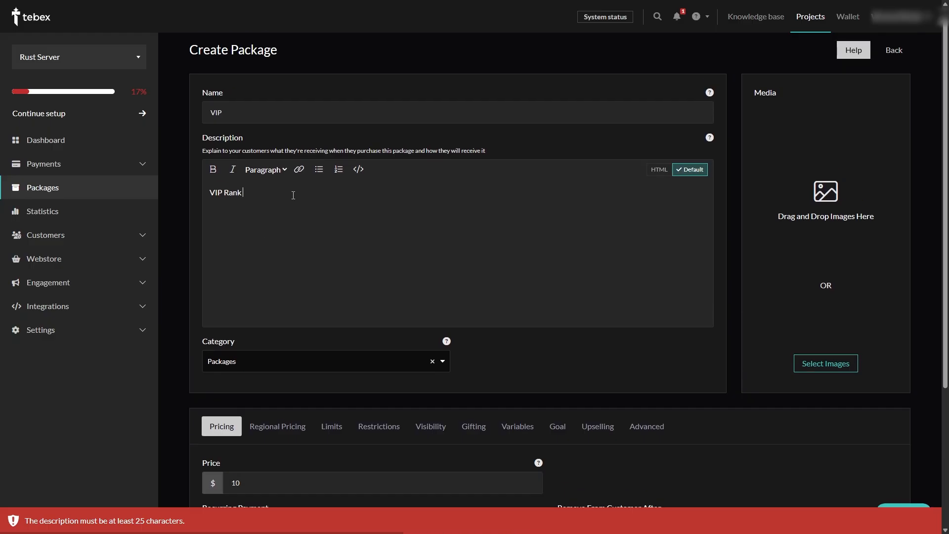
{"action": "type", "text": "with kits,"}
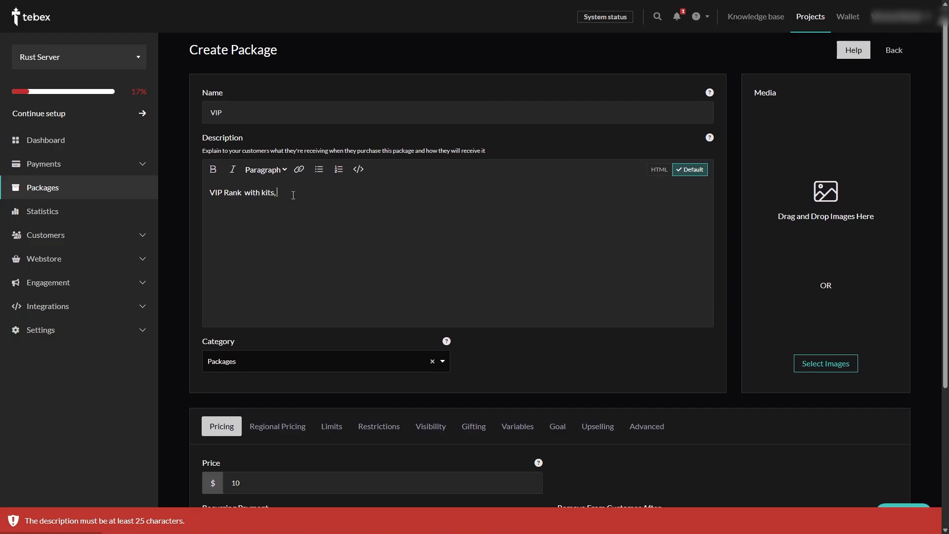
{"action": "key", "text": "BackSpace"}
{"action": "type", "text": " and other perks. As well as yellow col"}
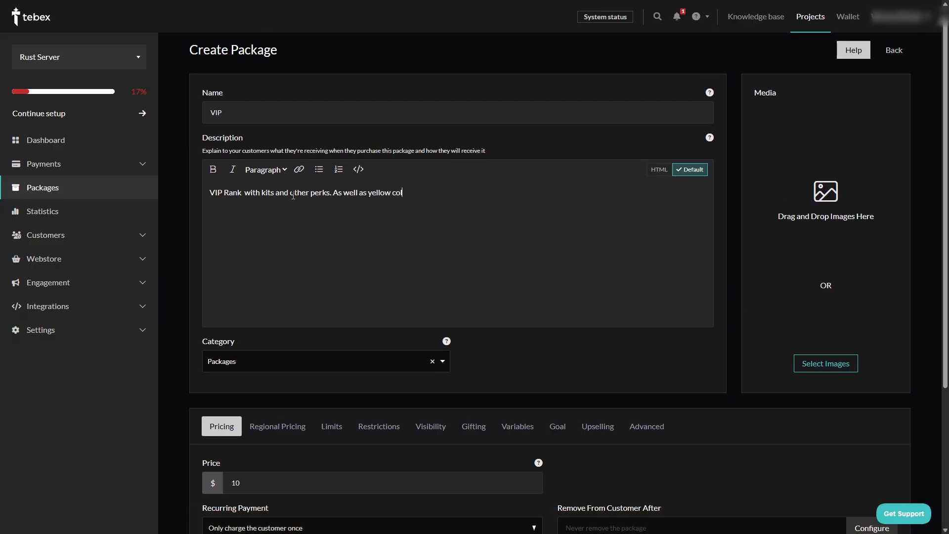
{"action": "type", "text": "or in chat."}
{"action": "scroll", "coordinate": [523, 363], "scroll_direction": "down", "scroll_amount": 4}
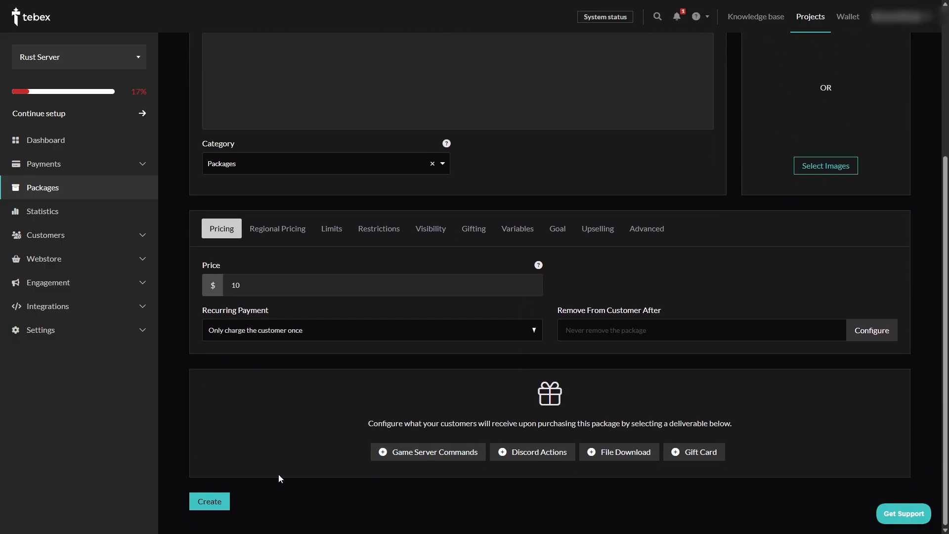
Try to create the package, and add Game Server Commands as its deliverable
{"action": "left_click", "coordinate": [220, 501]}
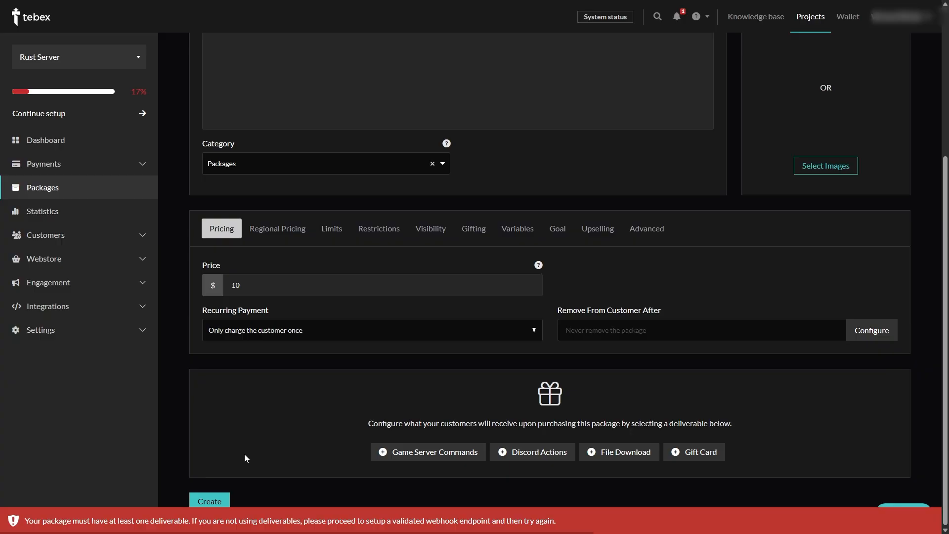
{"action": "left_click", "coordinate": [469, 458]}
{"action": "scroll", "coordinate": [475, 399], "scroll_direction": "down", "scroll_amount": 2}
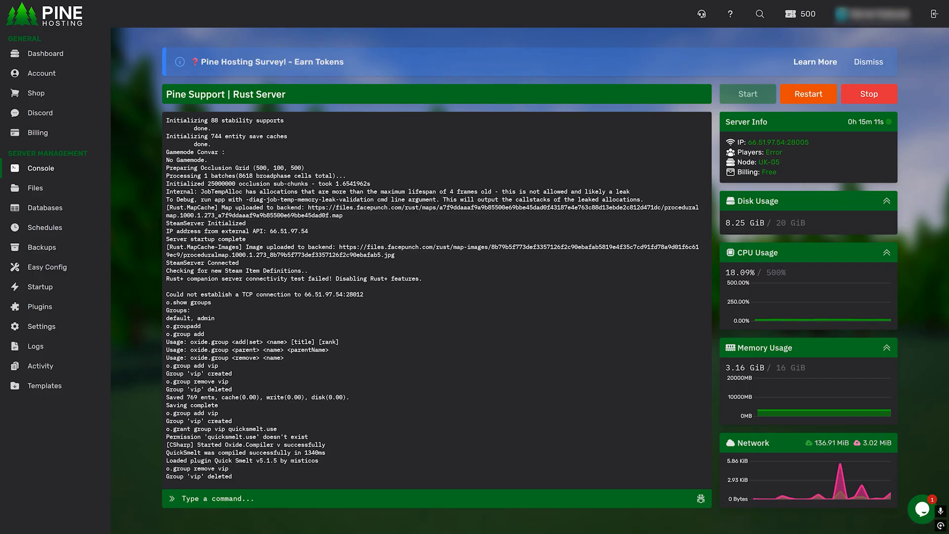
In the Pine Hosting server console, create the VIP permission group by running "o.group add vip"
{"action": "left_click", "coordinate": [218, 498]}
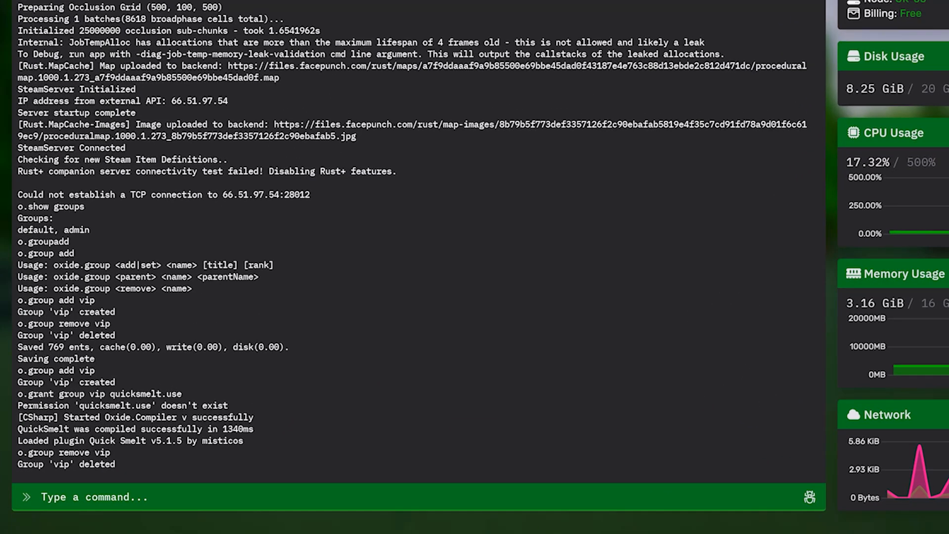
{"action": "type", "text": "o.group add"}
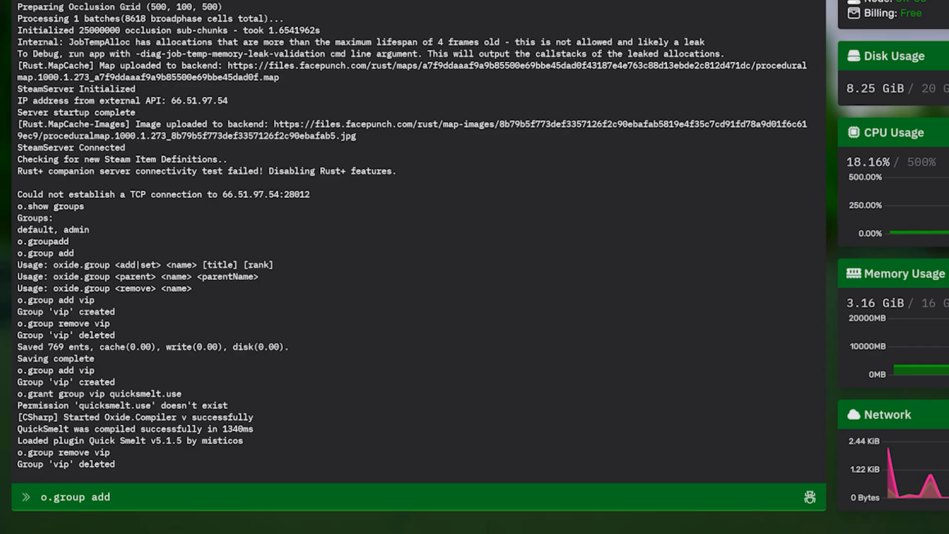
{"action": "type", "text": "vip"}
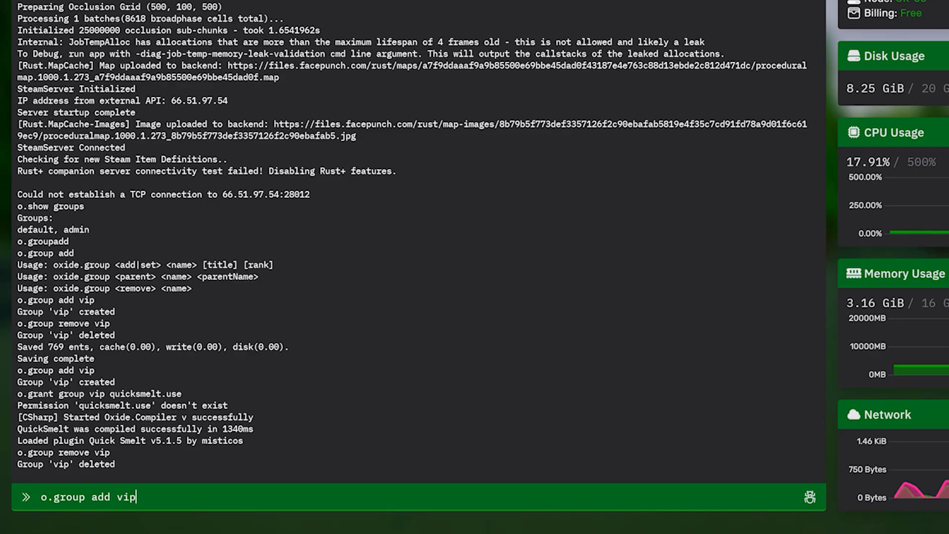
{"action": "type", "text": "_"}
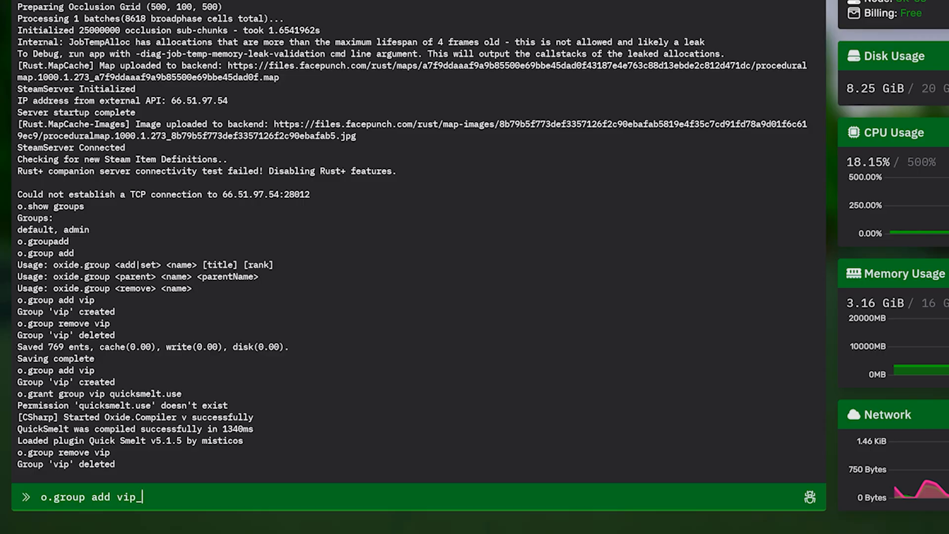
{"action": "key", "text": "BackSpace"}
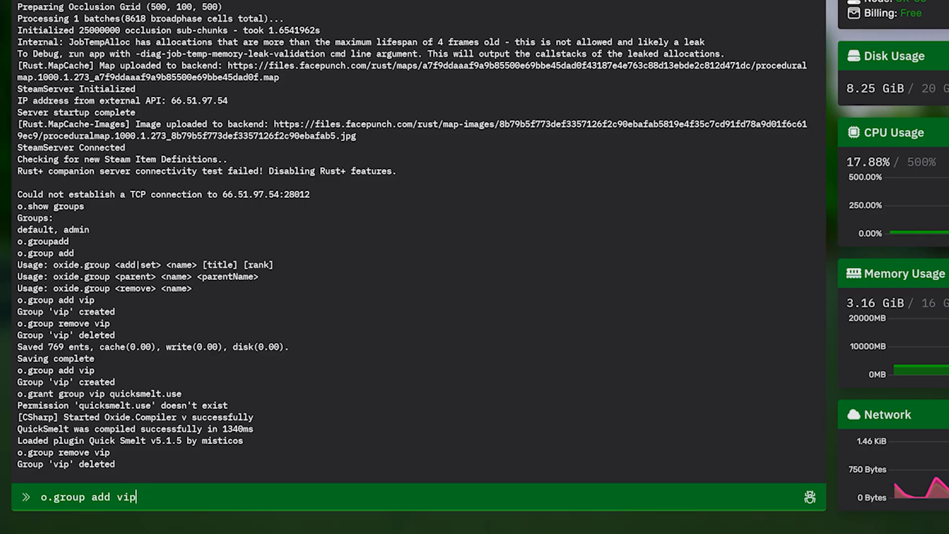
{"action": "key", "text": "Return"}
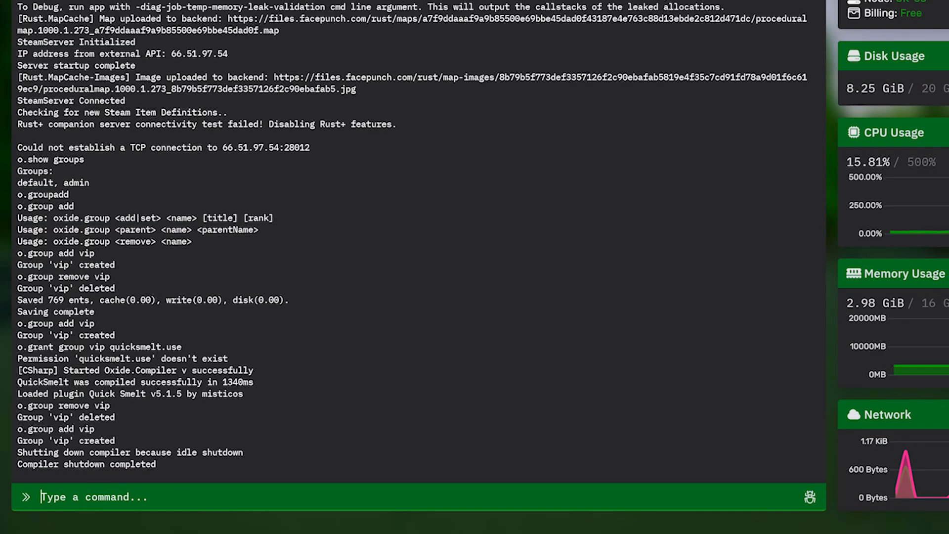
Grant the Quick Smelt permission to the vip group by running "o.grant group vip quicksmelt.use"
{"action": "type", "text": "o.gras"}
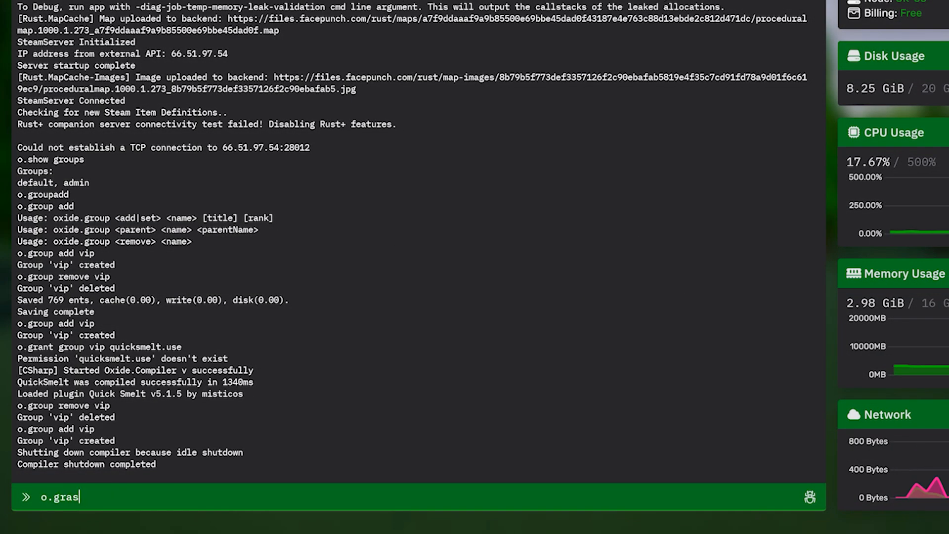
{"action": "key", "text": "BackSpace"}
{"action": "type", "text": "nt group"}
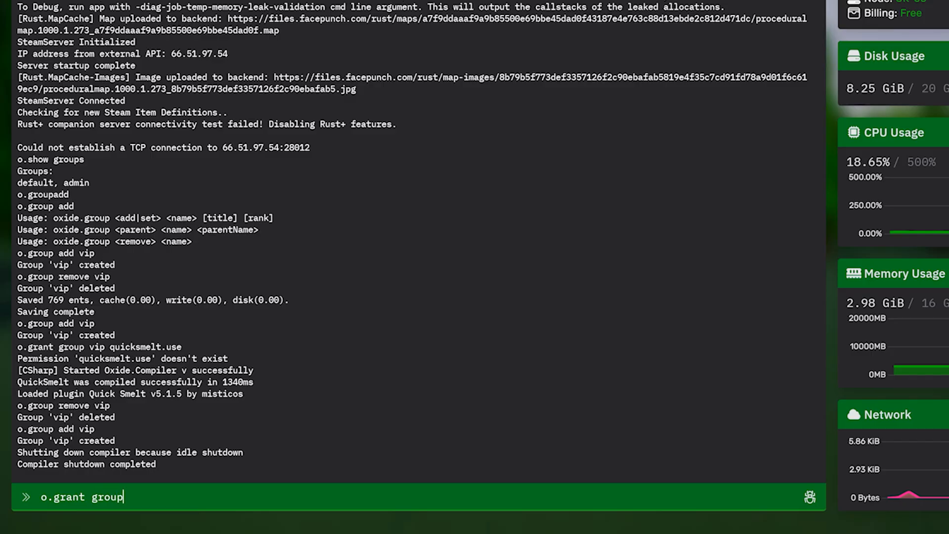
{"action": "type", "text": " vip"}
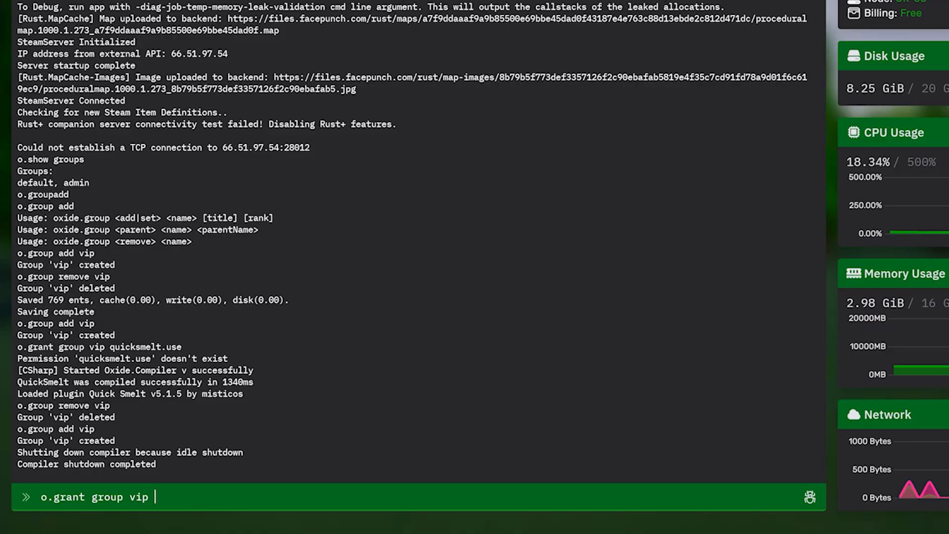
{"action": "type", "text": "quicksmelt.use"}
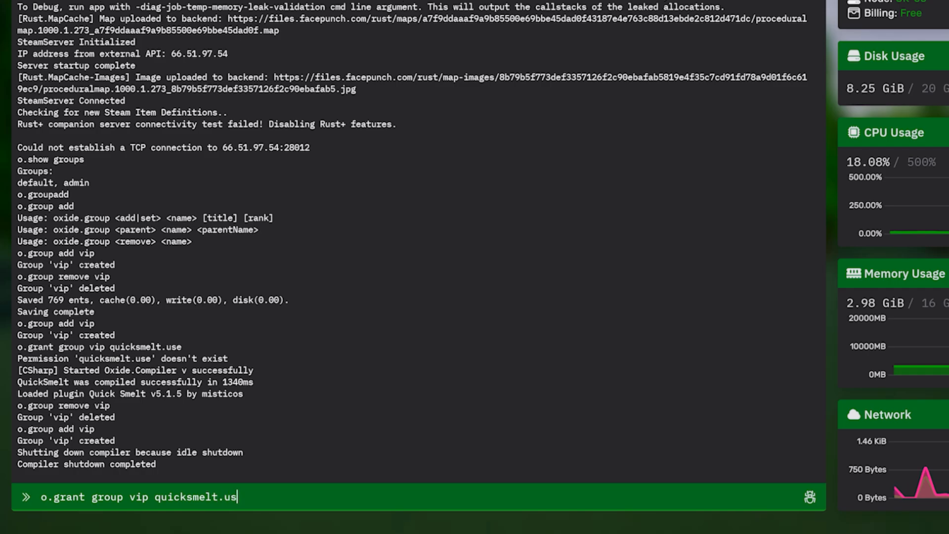
{"action": "key", "text": "Return"}
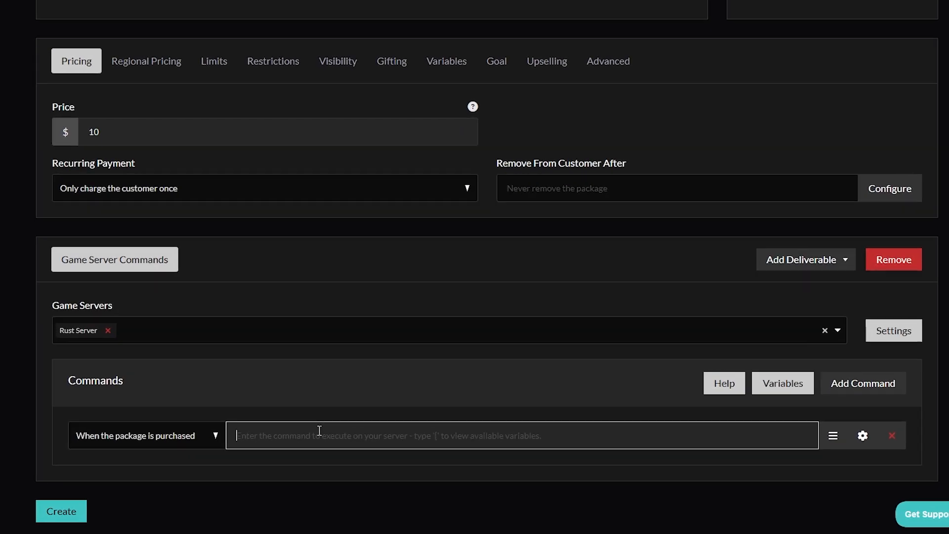
Back in the Tebex package form, enter the purchase command "oxide.usergroup add <name or 64-bit steam id> vip"
{"action": "left_click", "coordinate": [416, 446]}
{"action": "right_click", "coordinate": [301, 427]}
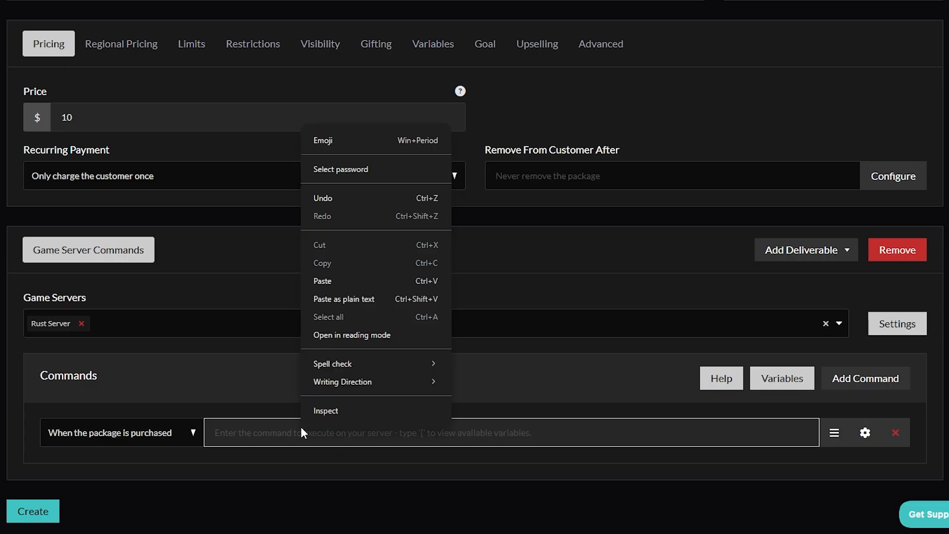
{"action": "left_click", "coordinate": [367, 287]}
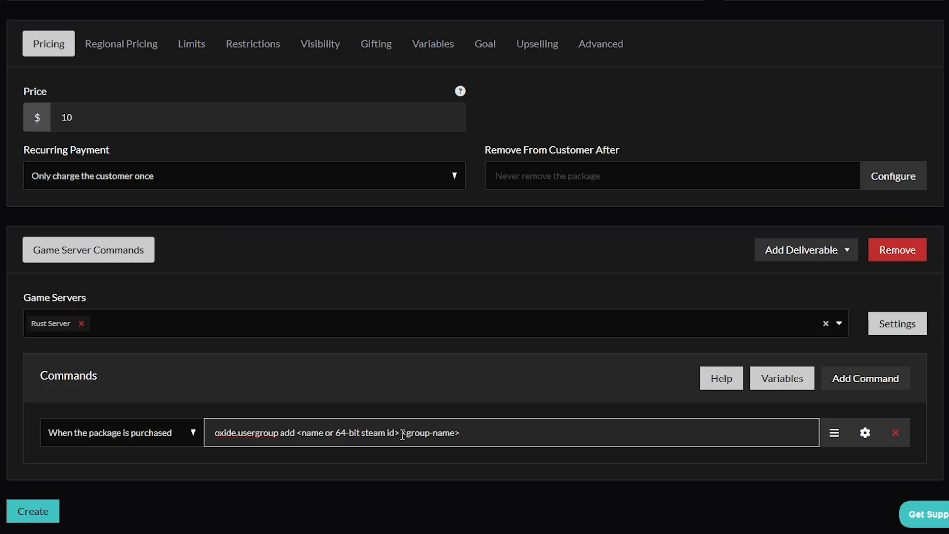
{"action": "left_click_drag", "start_coordinate": [402, 433], "coordinate": [466, 434]}
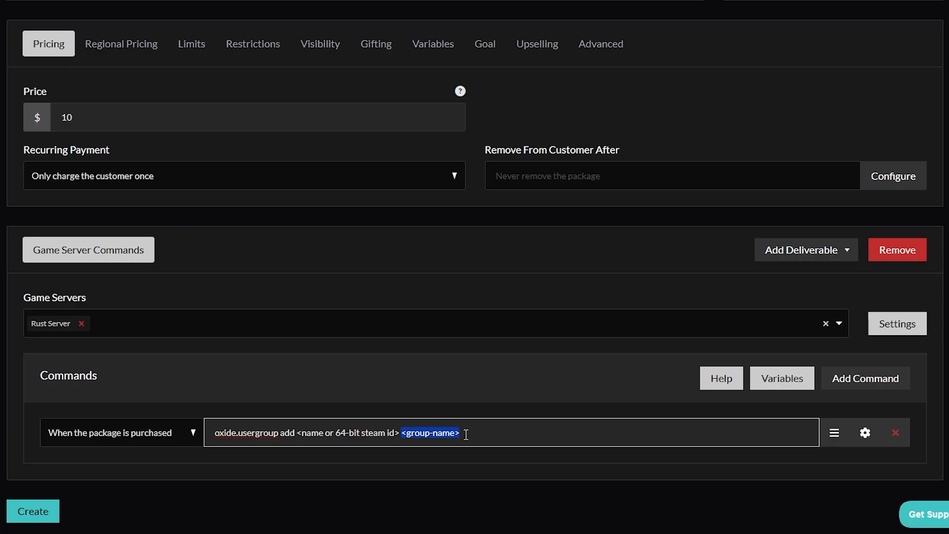
{"action": "type", "text": "vip"}
{"action": "left_click", "coordinate": [579, 389]}
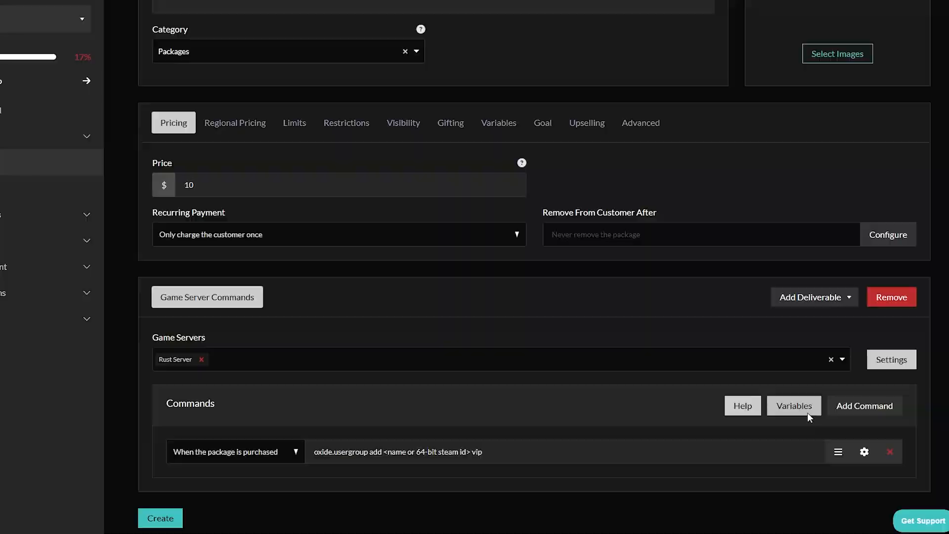
Copy the {id} variable from the Rust variables list and replace the command's "<name or 64-bit steam id>" placeholder with it
{"action": "left_click", "coordinate": [807, 413]}
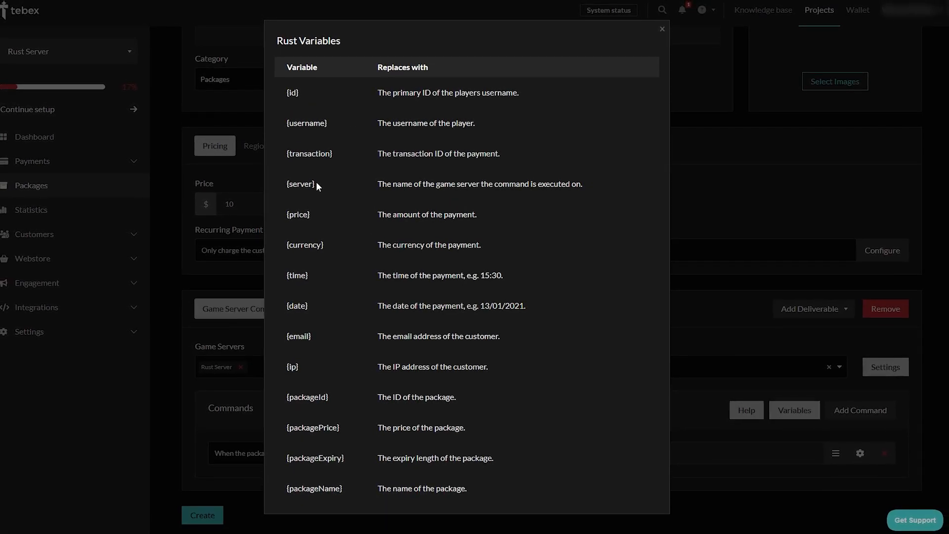
{"action": "left_click_drag", "start_coordinate": [301, 94], "coordinate": [287, 94]}
{"action": "right_click", "coordinate": [295, 99]}
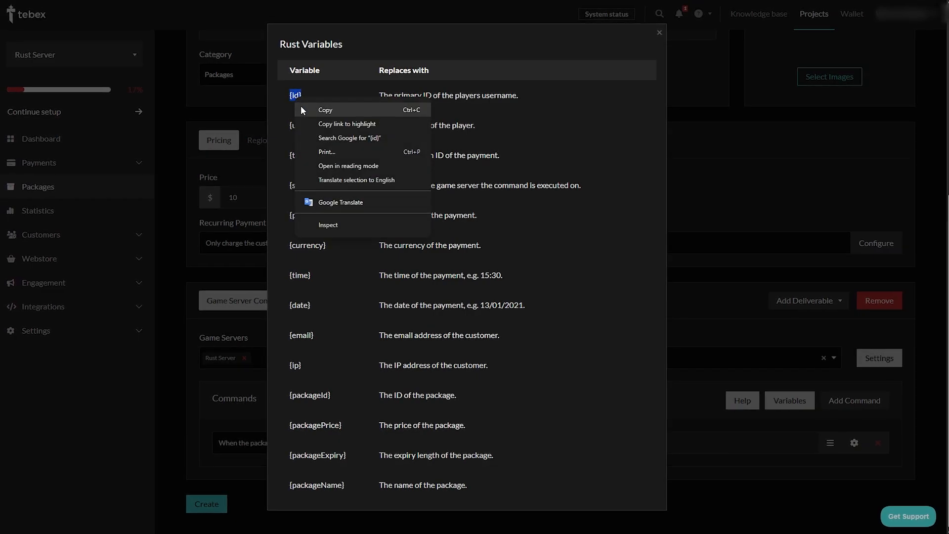
{"action": "left_click", "coordinate": [352, 110]}
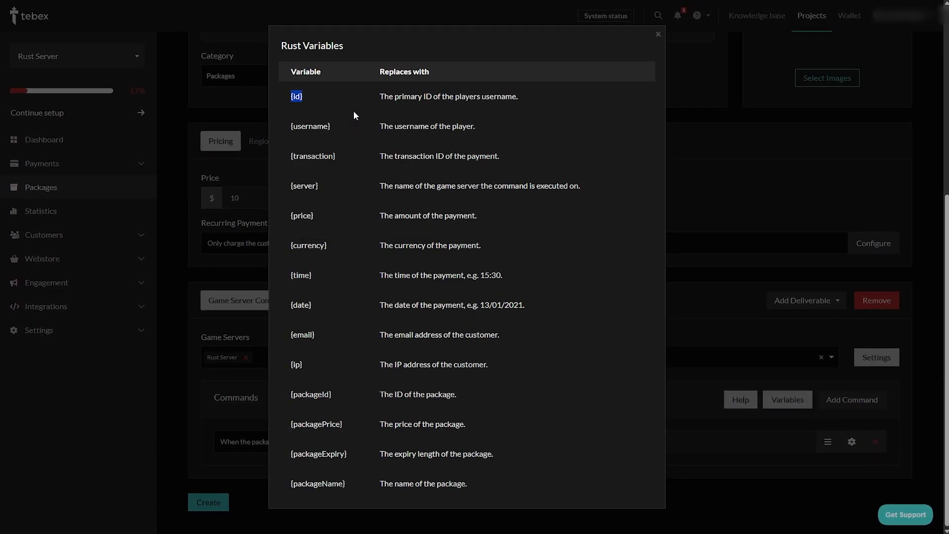
{"action": "left_click", "coordinate": [658, 33]}
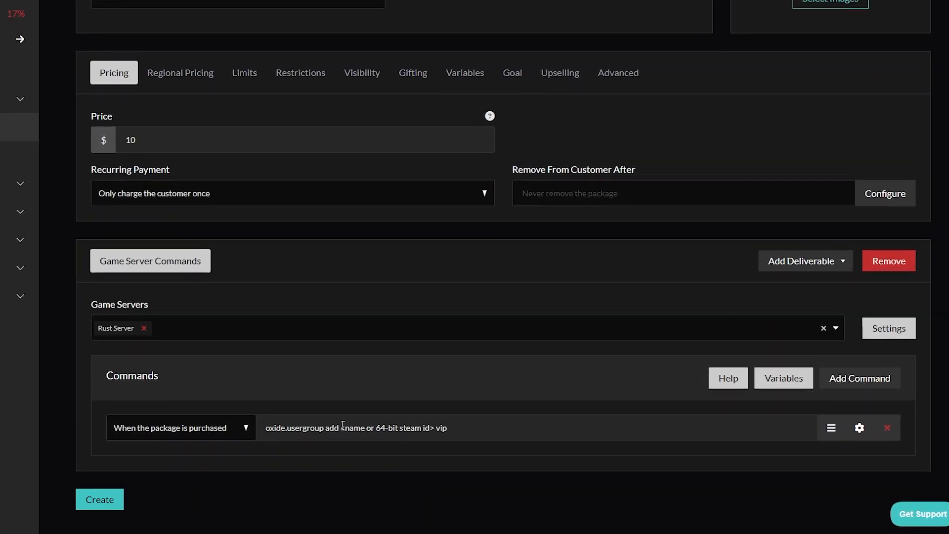
{"action": "left_click_drag", "start_coordinate": [413, 439], "coordinate": [420, 438]}
{"action": "left_click_drag", "start_coordinate": [306, 416], "coordinate": [399, 423]}
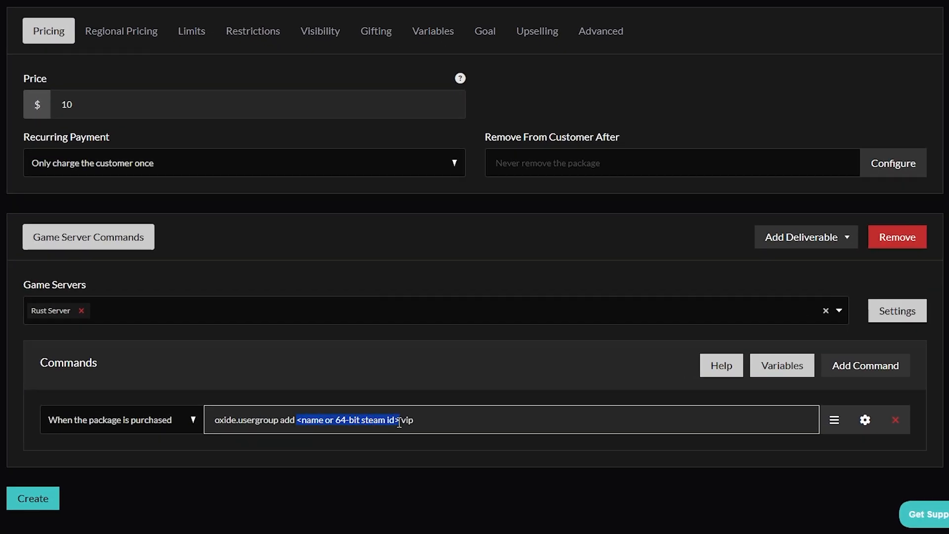
{"action": "right_click", "coordinate": [380, 419]}
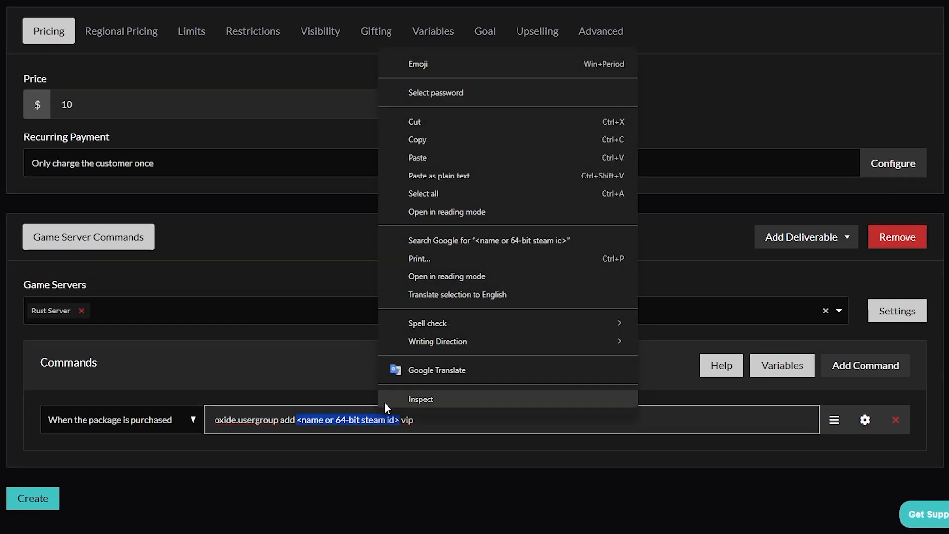
{"action": "left_click", "coordinate": [452, 159]}
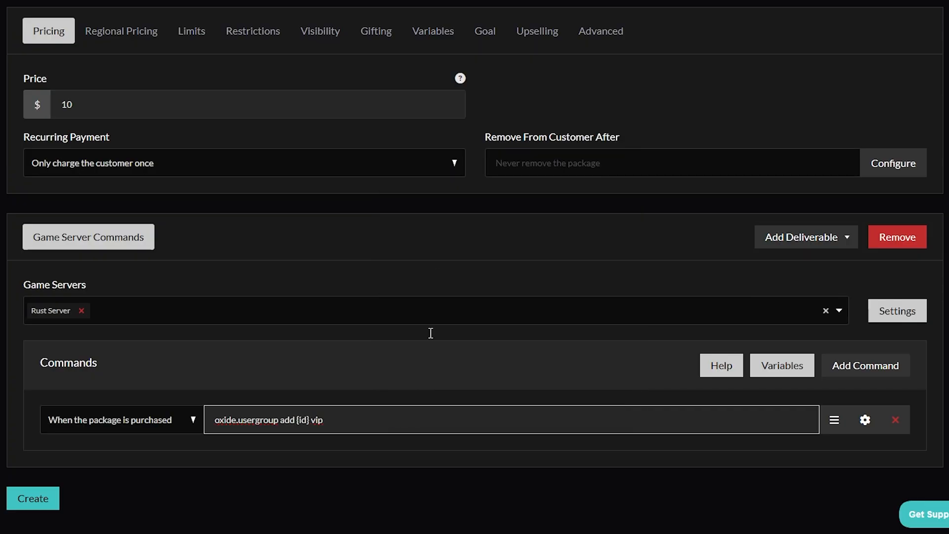
Create the VIP package with its game server command
{"action": "left_click", "coordinate": [464, 408]}
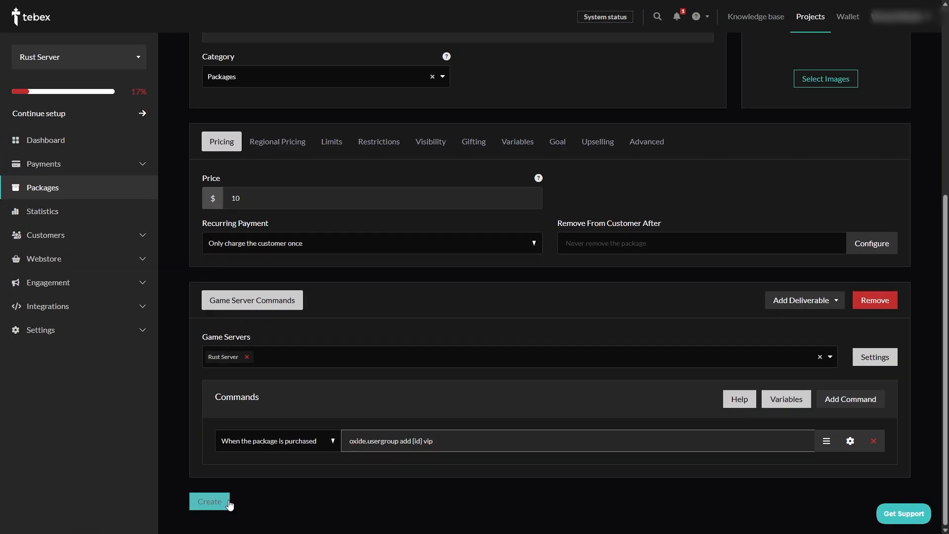
{"action": "left_click", "coordinate": [58, 496]}
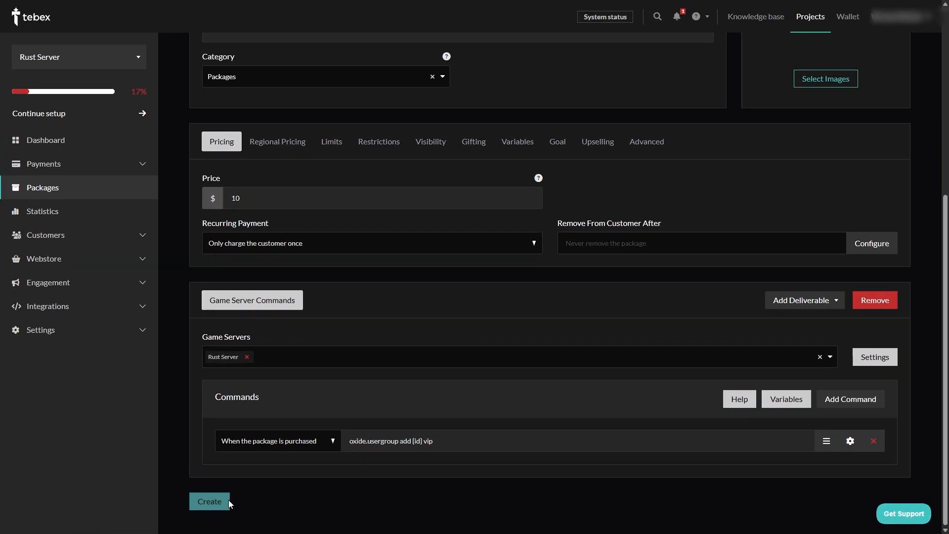
{"action": "left_click", "coordinate": [228, 500]}
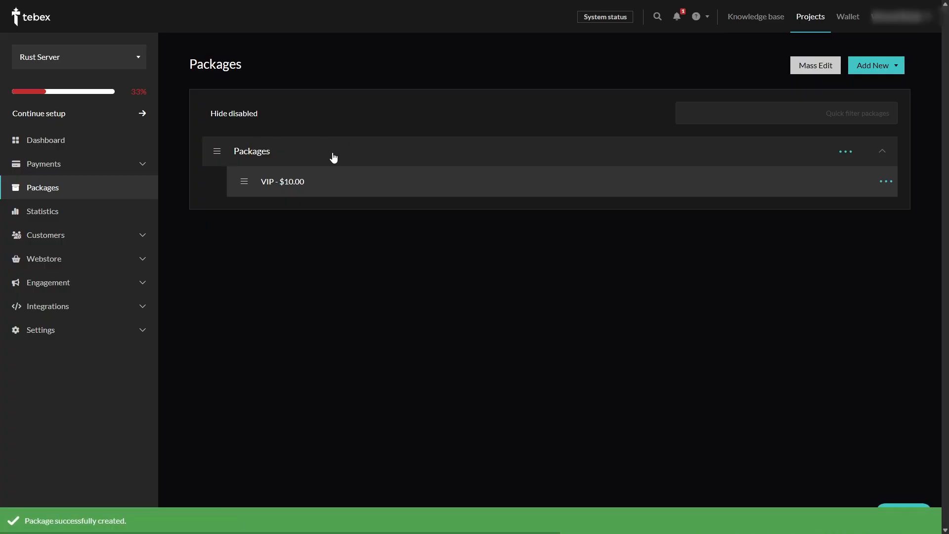
Set the homepage text to "Welcome to our Rust server store! You can buy VIP ranks here. If you need any help, join our Discord." and save it
{"action": "left_click", "coordinate": [142, 113]}
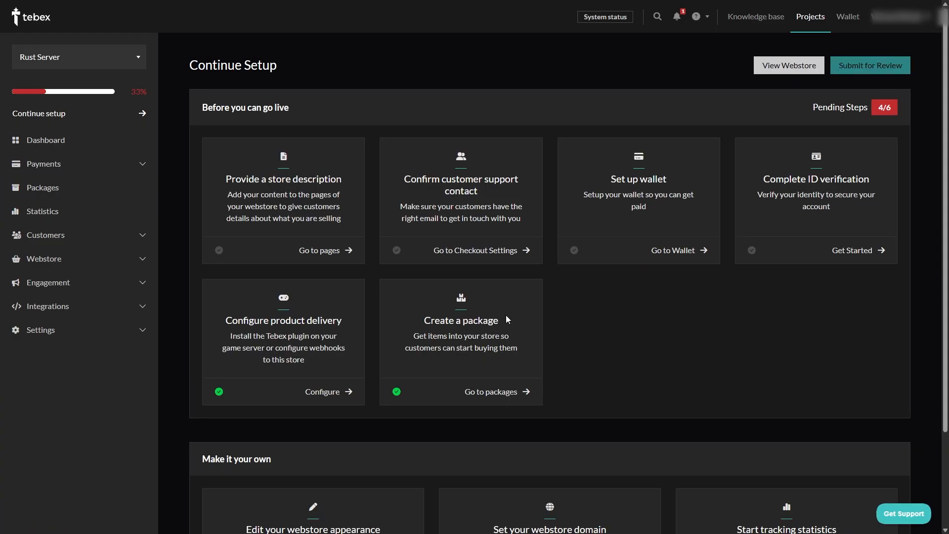
{"action": "left_click", "coordinate": [348, 257]}
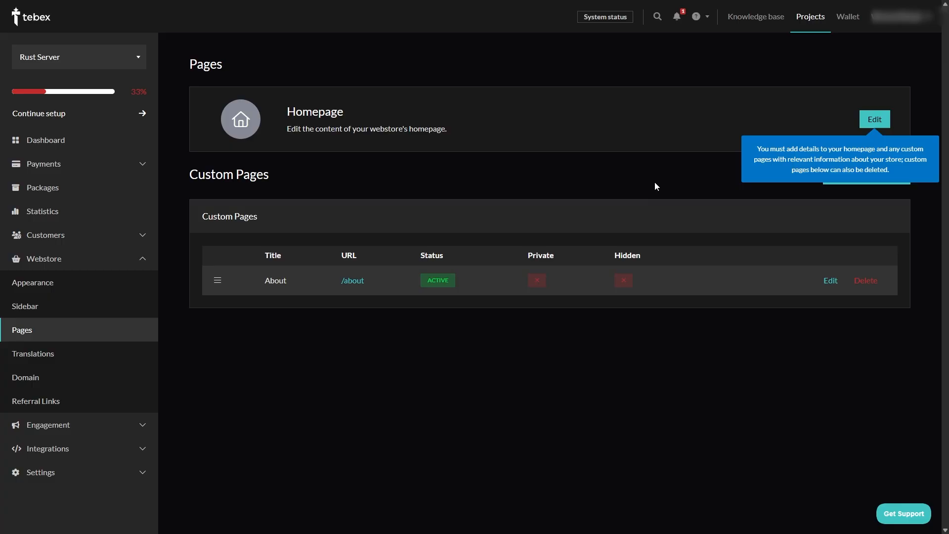
{"action": "left_click", "coordinate": [874, 119]}
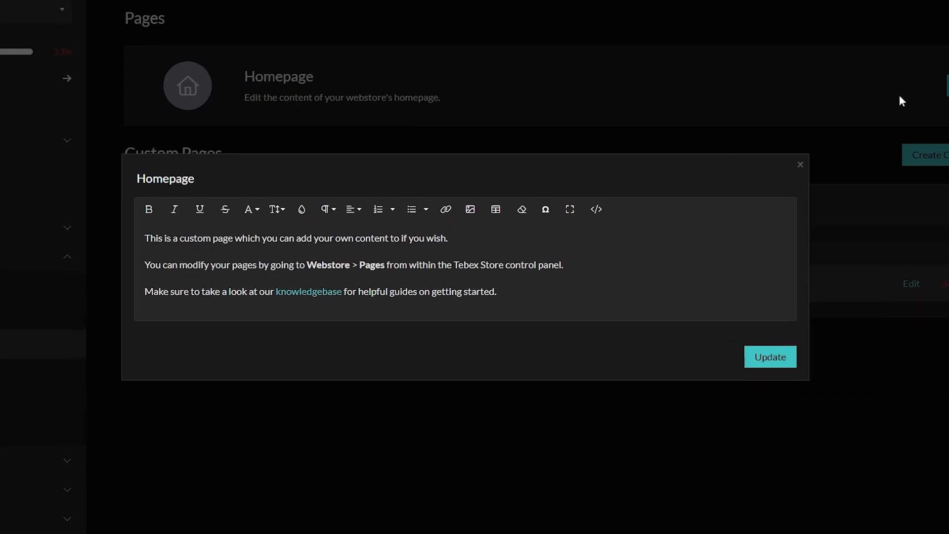
{"action": "left_click_drag", "start_coordinate": [558, 298], "coordinate": [55, 231]}
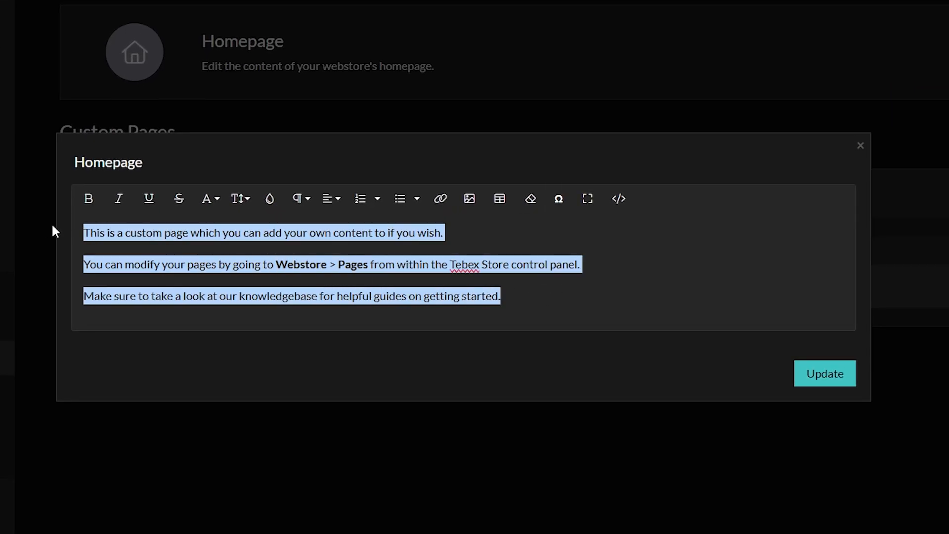
{"action": "type", "text": "Welcome t"}
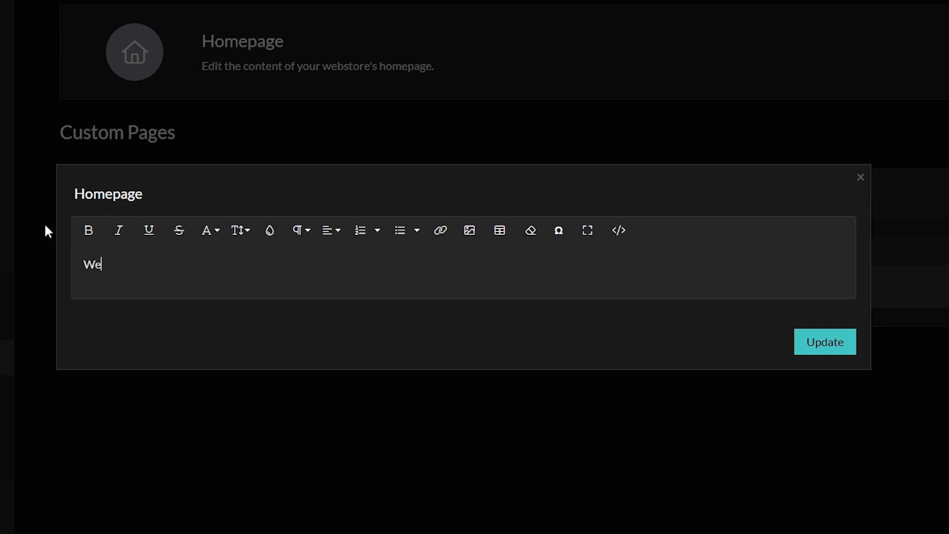
{"action": "type", "text": "o"}
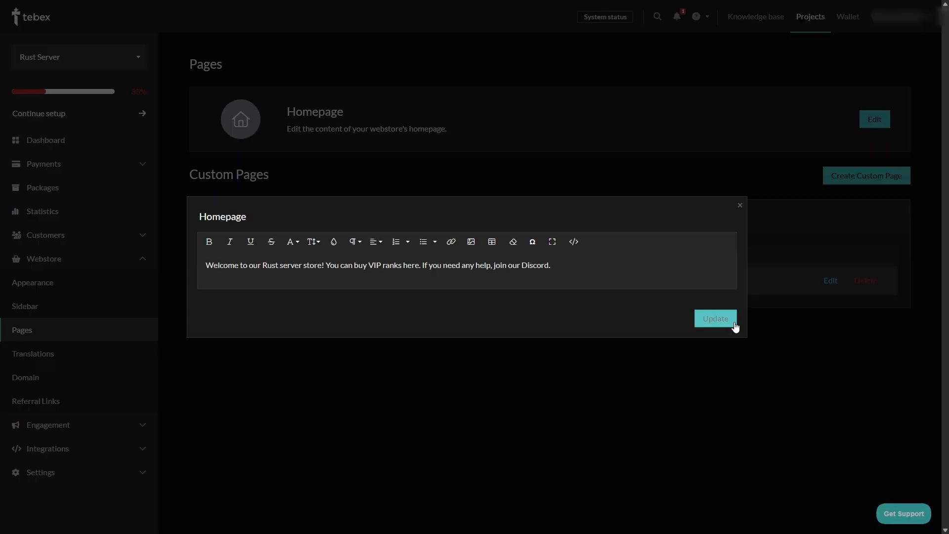
{"action": "left_click", "coordinate": [735, 327]}
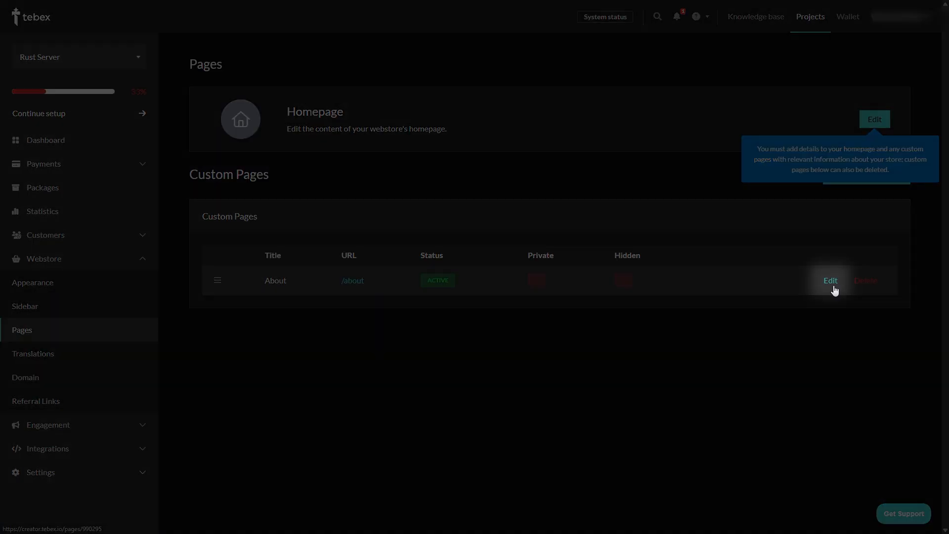
Open the webstore's About custom page for editing and save it
{"action": "left_click", "coordinate": [833, 287]}
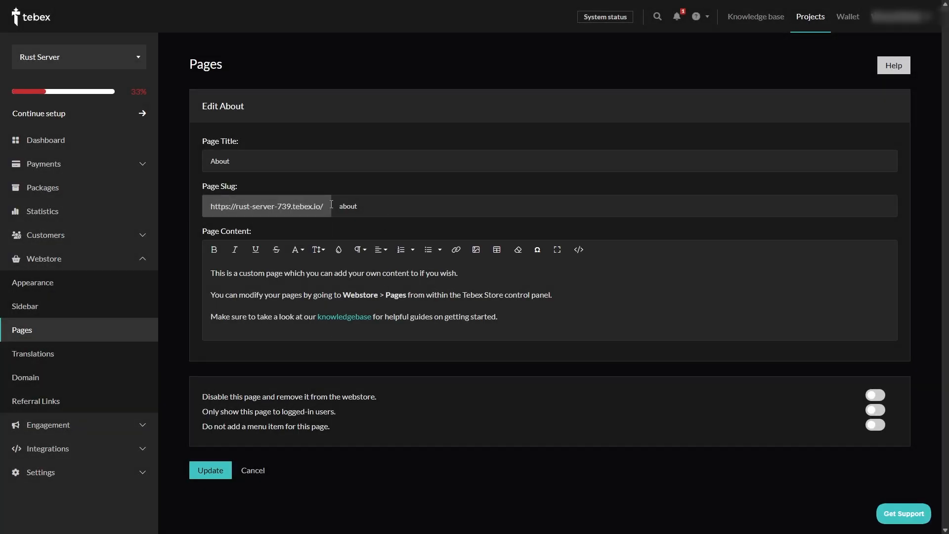
{"action": "left_click", "coordinate": [209, 470]}
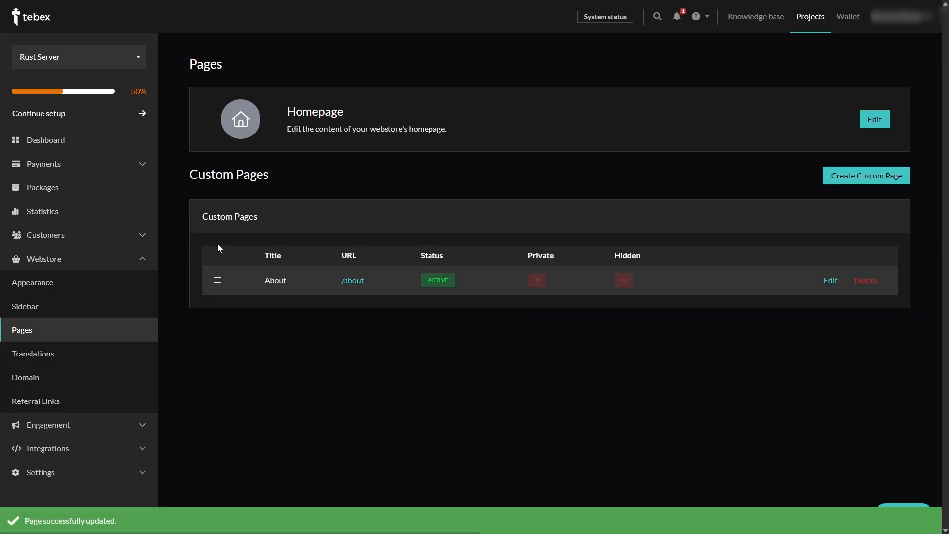
Continue the setup by confirming the customer support email in the checkout settings
{"action": "left_click", "coordinate": [143, 114]}
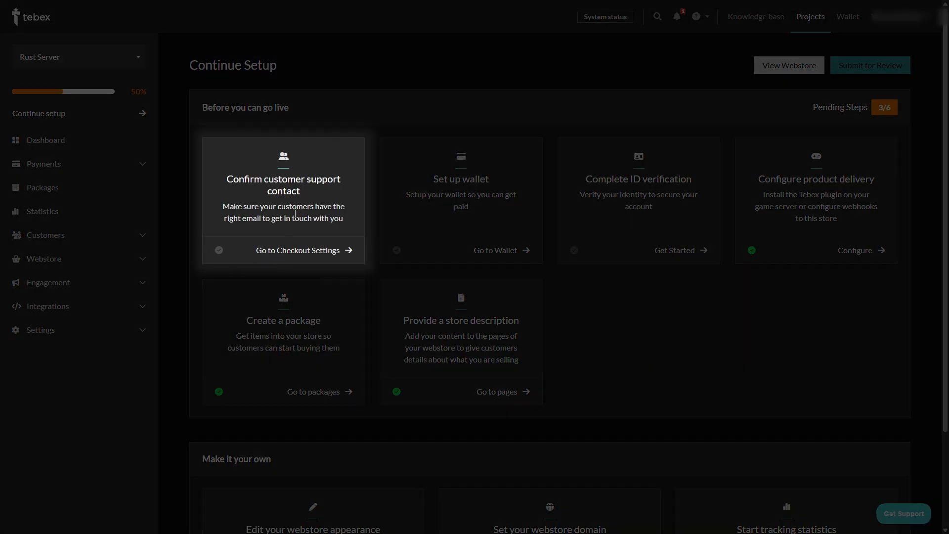
{"action": "left_click", "coordinate": [300, 249]}
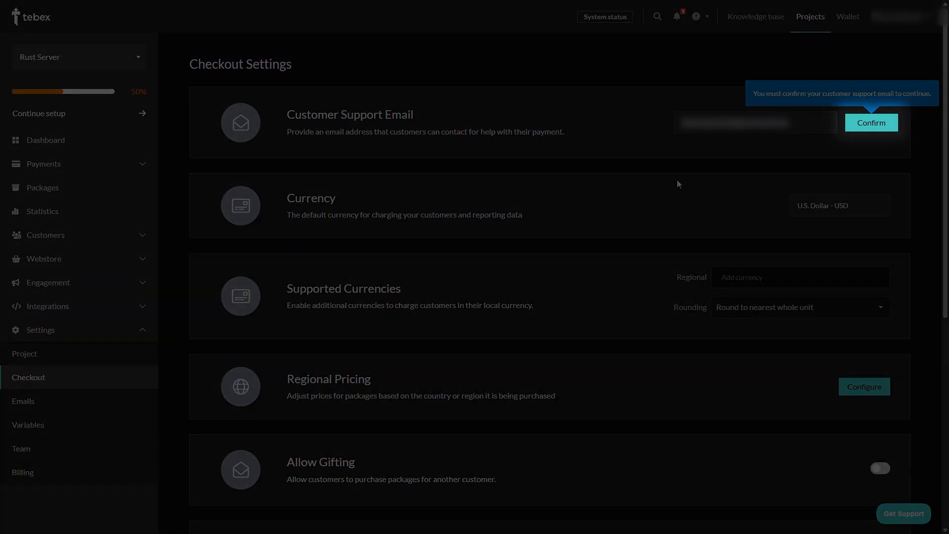
{"action": "left_click", "coordinate": [866, 124]}
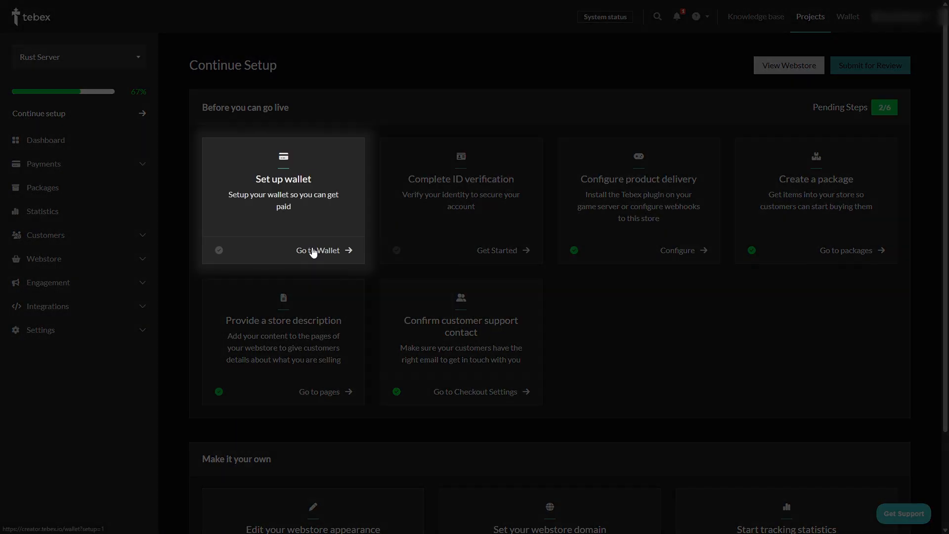
Start the wallet setup, choose to set it up as an individual and look over the personal details form
{"action": "left_click", "coordinate": [313, 252]}
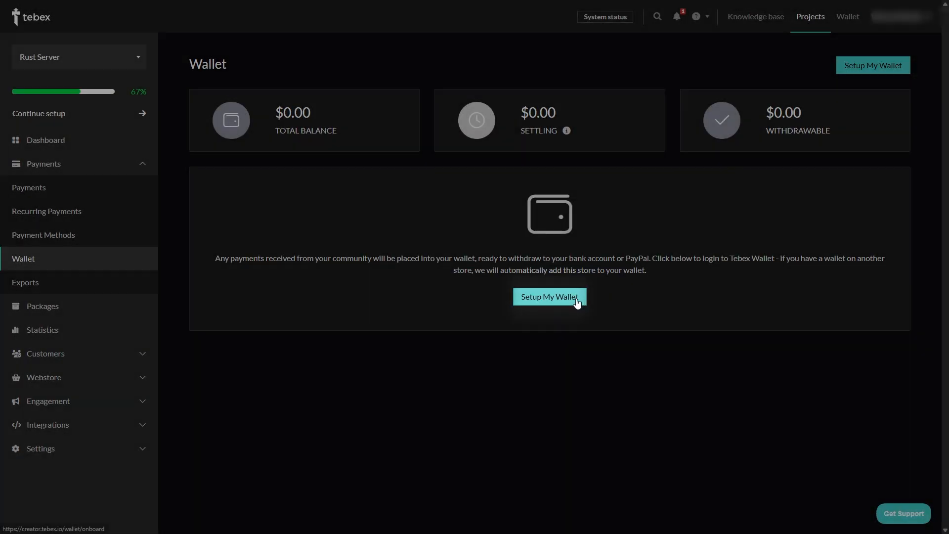
{"action": "left_click", "coordinate": [577, 303]}
{"action": "left_click", "coordinate": [567, 328]}
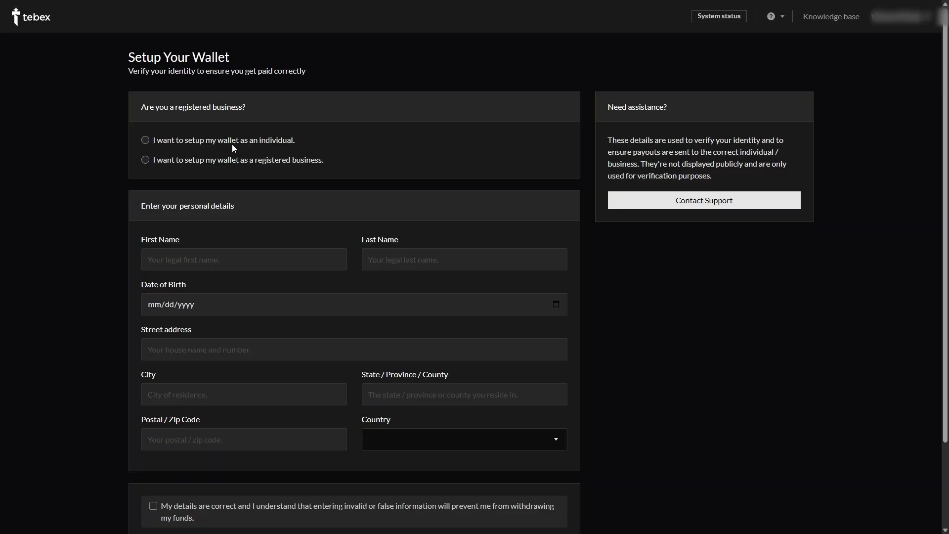
{"action": "left_click", "coordinate": [232, 143]}
{"action": "scroll", "coordinate": [220, 209], "scroll_direction": "down", "scroll_amount": 3}
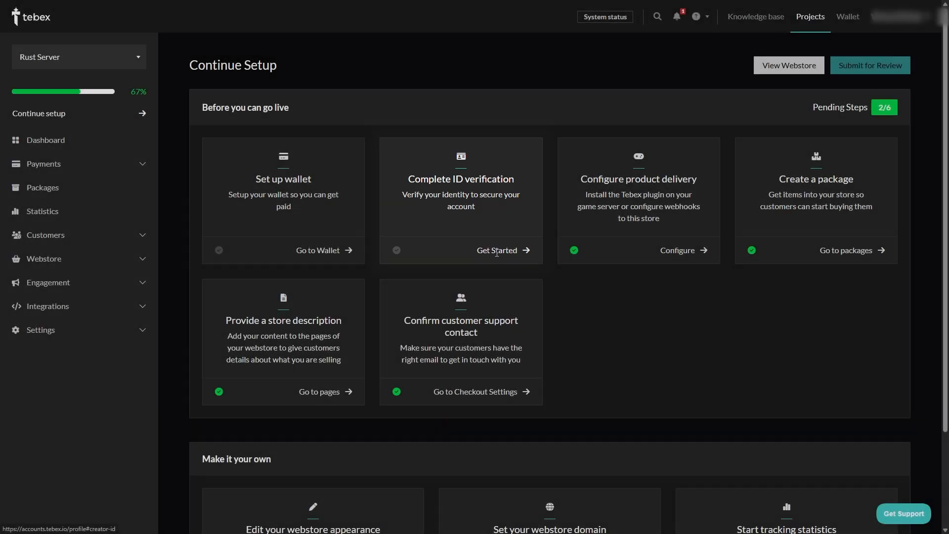
Begin the identity verification with Poland as the issuing country and the driver's license as the document
{"action": "left_click", "coordinate": [497, 251]}
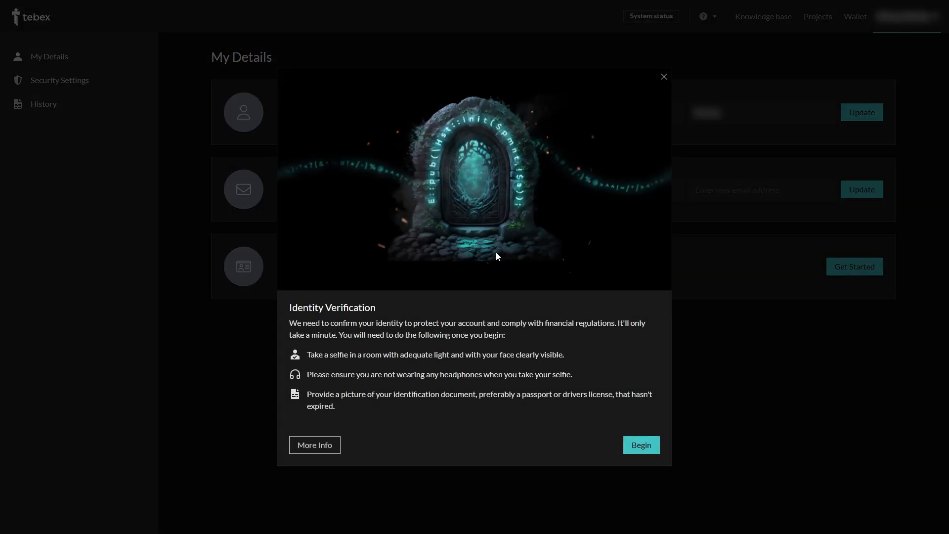
{"action": "left_click", "coordinate": [639, 444]}
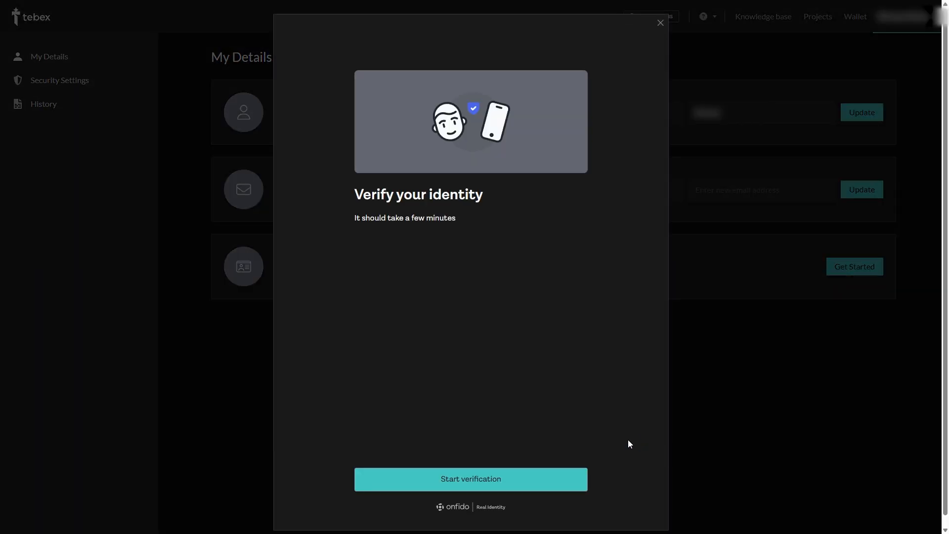
{"action": "left_click", "coordinate": [556, 478]}
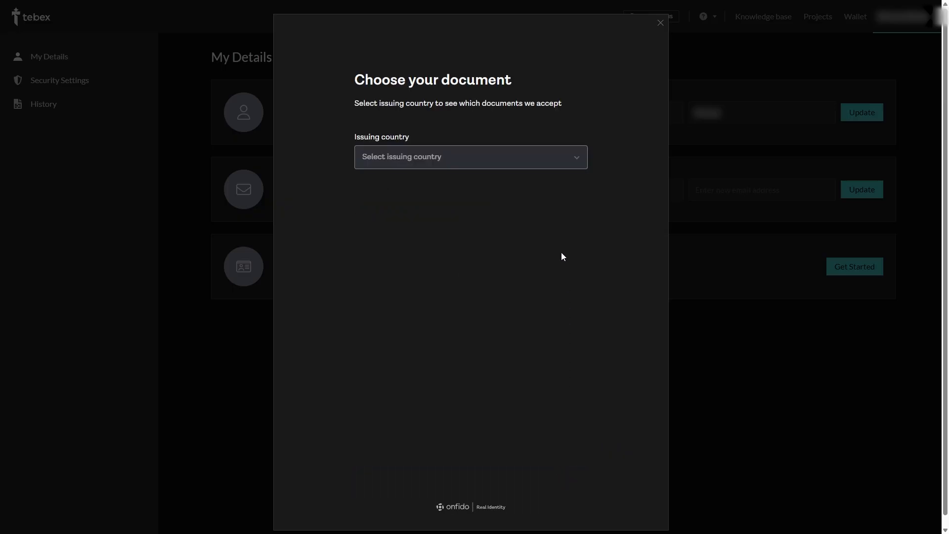
{"action": "left_click", "coordinate": [570, 161]}
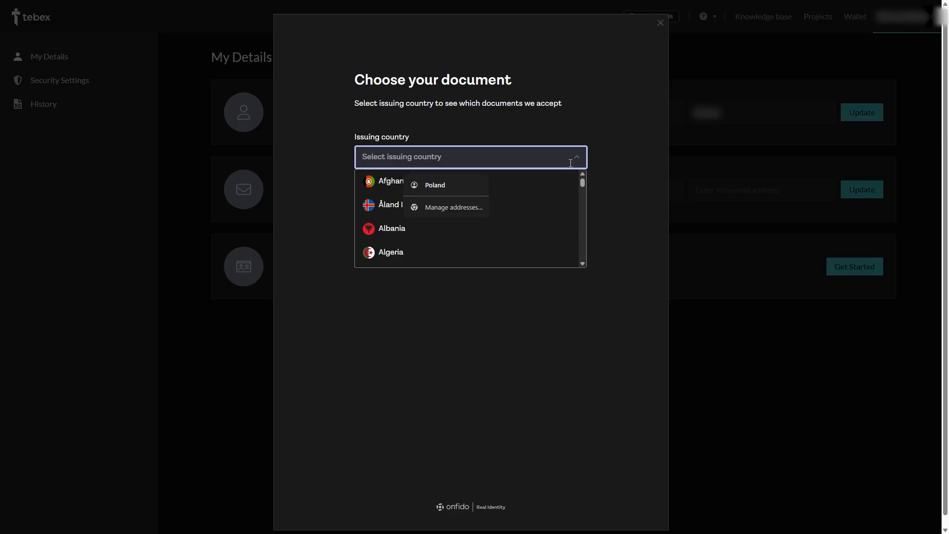
{"action": "type", "text": "poland"}
{"action": "left_click", "coordinate": [541, 181]}
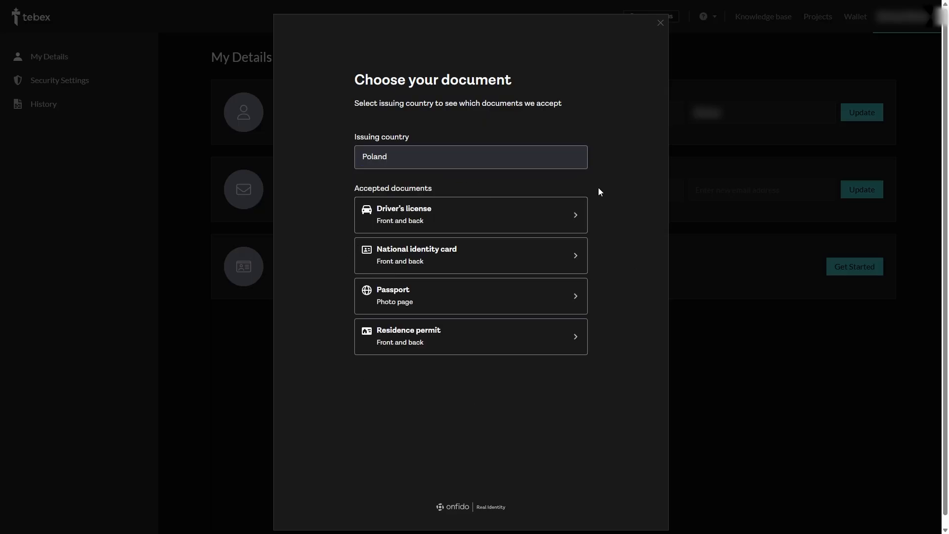
{"action": "left_click", "coordinate": [491, 220]}
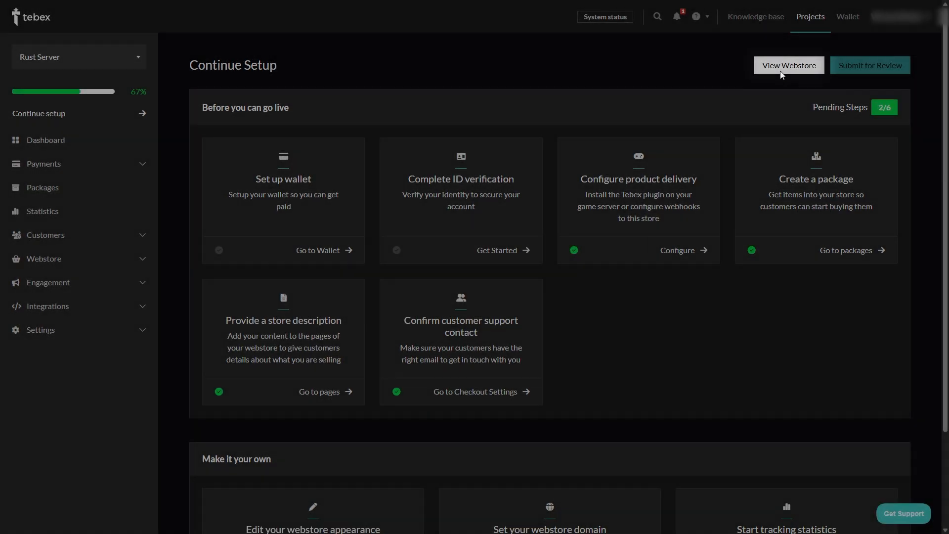
In the public webstore, add the VIP package to the basket, signing in through Steam, and proceed to checkout
{"action": "left_click", "coordinate": [780, 70]}
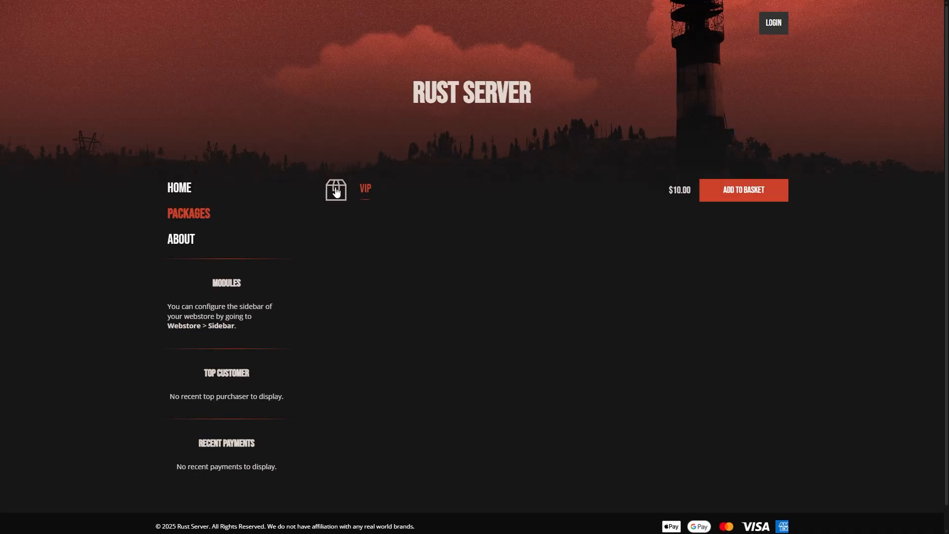
{"action": "left_click", "coordinate": [336, 192]}
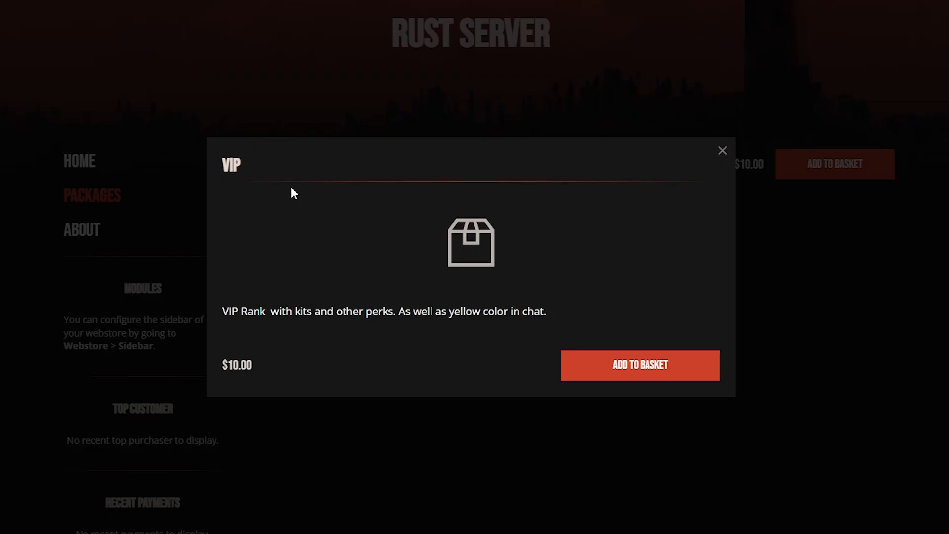
{"action": "left_click", "coordinate": [579, 377]}
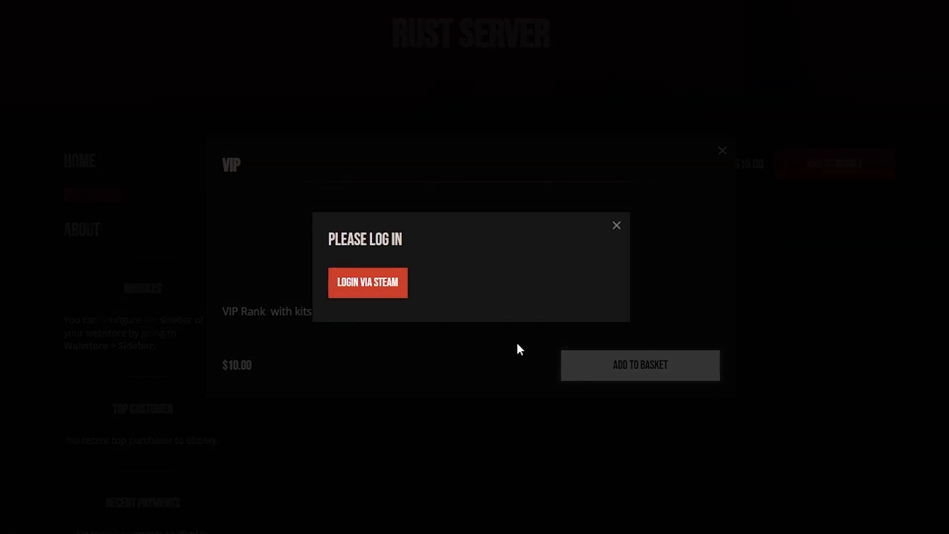
{"action": "left_click", "coordinate": [406, 294]}
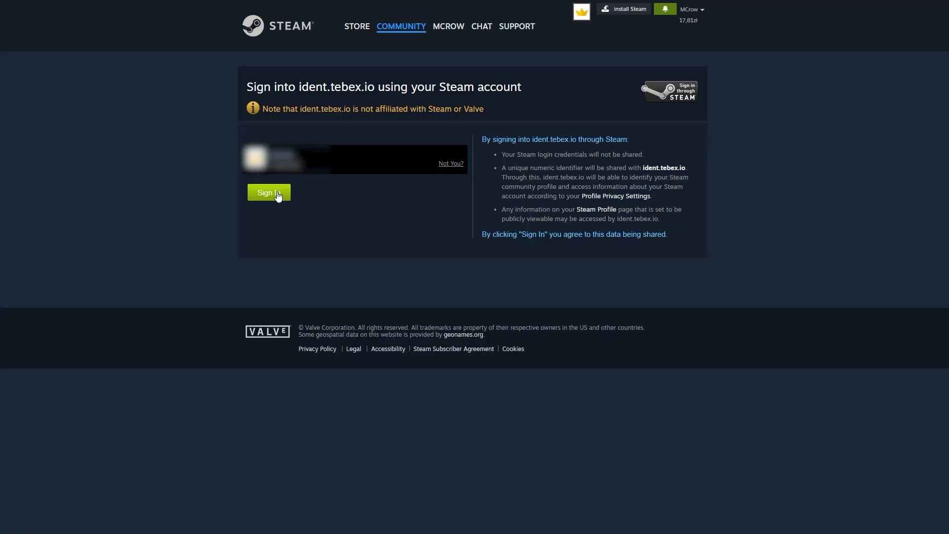
{"action": "left_click", "coordinate": [269, 193]}
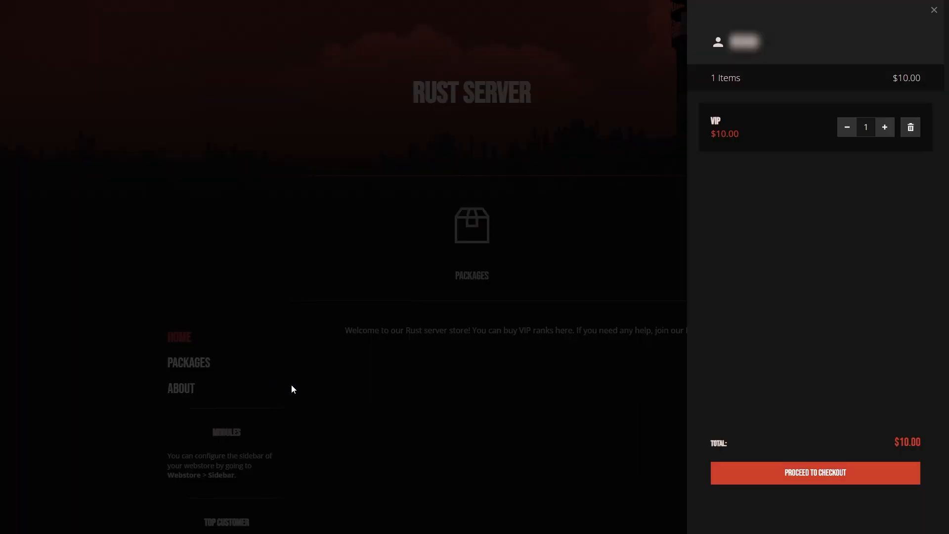
{"action": "left_click", "coordinate": [728, 468]}
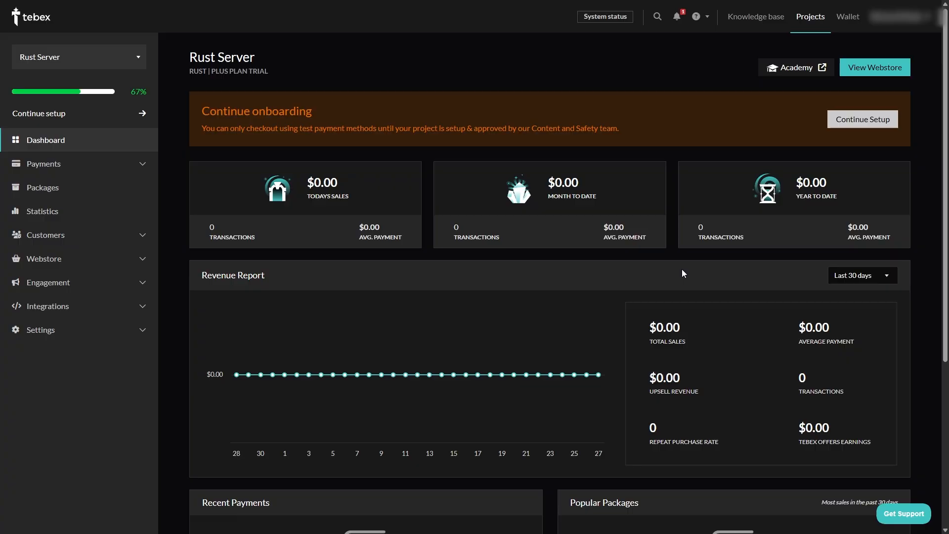
Look through the project's dashboard reports, payments, customer lookup, settings options and sales page
{"action": "scroll", "coordinate": [544, 296], "scroll_direction": "down", "scroll_amount": 5}
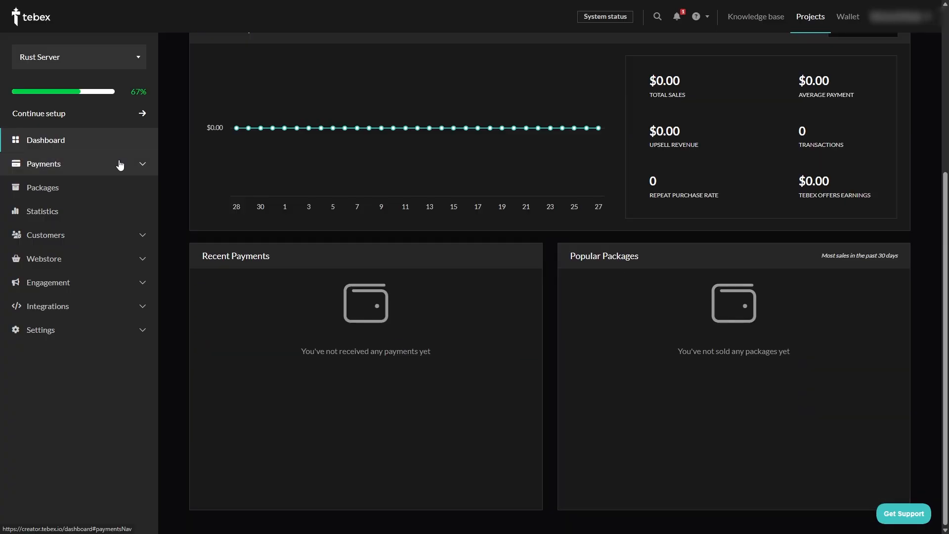
{"action": "left_click", "coordinate": [119, 164]}
{"action": "left_click", "coordinate": [89, 191]}
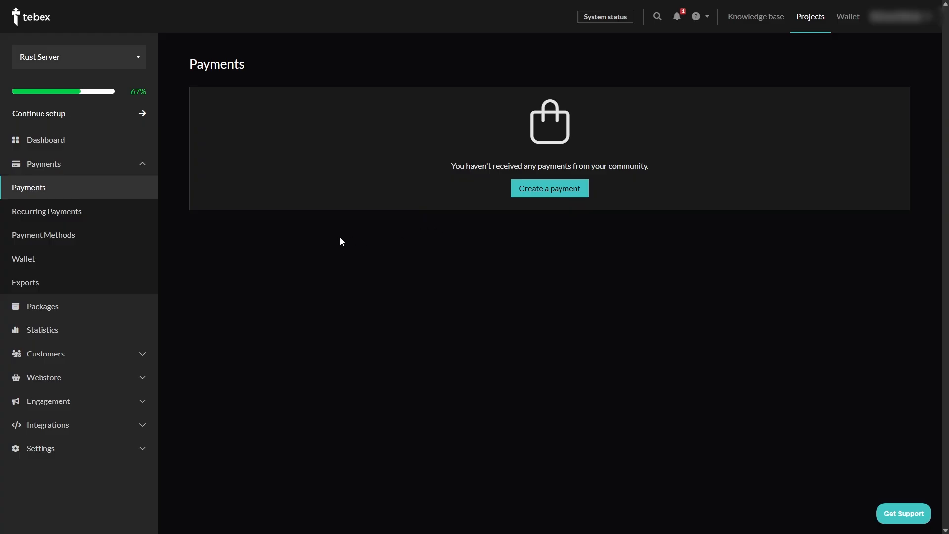
{"action": "left_click", "coordinate": [112, 354]}
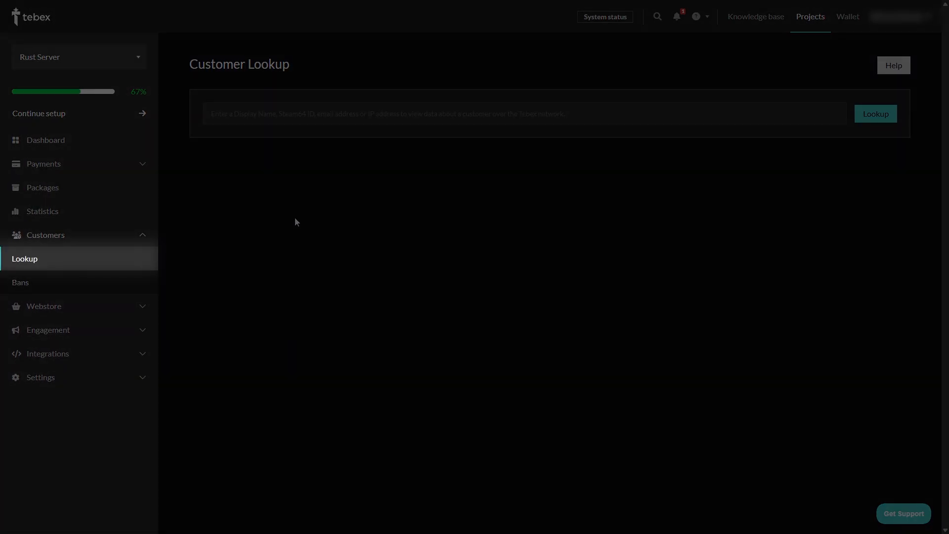
{"action": "left_click", "coordinate": [145, 377]}
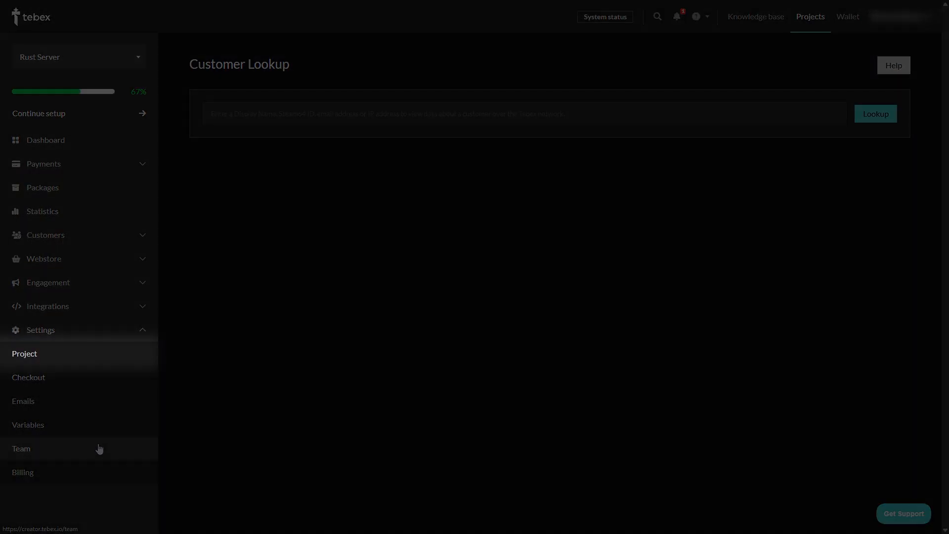
{"action": "left_click", "coordinate": [118, 288]}
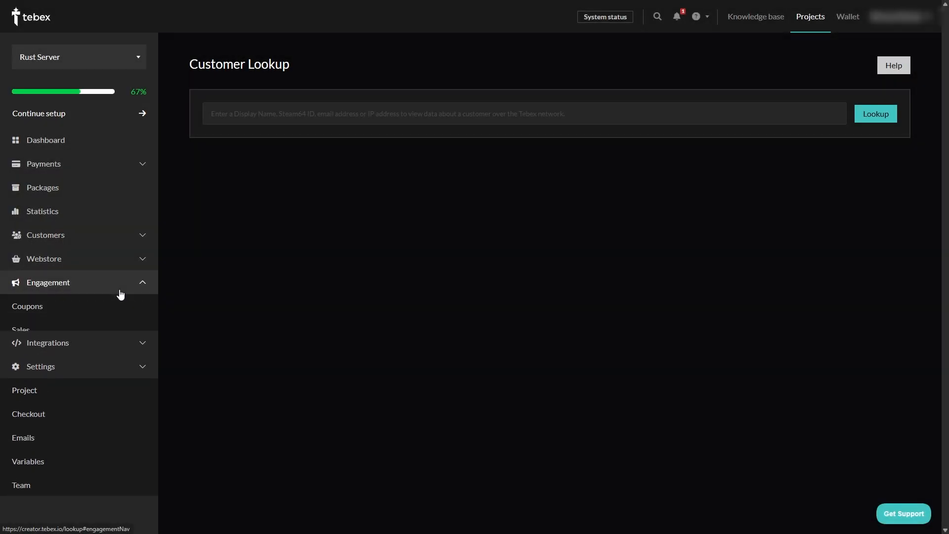
{"action": "left_click", "coordinate": [97, 330]}
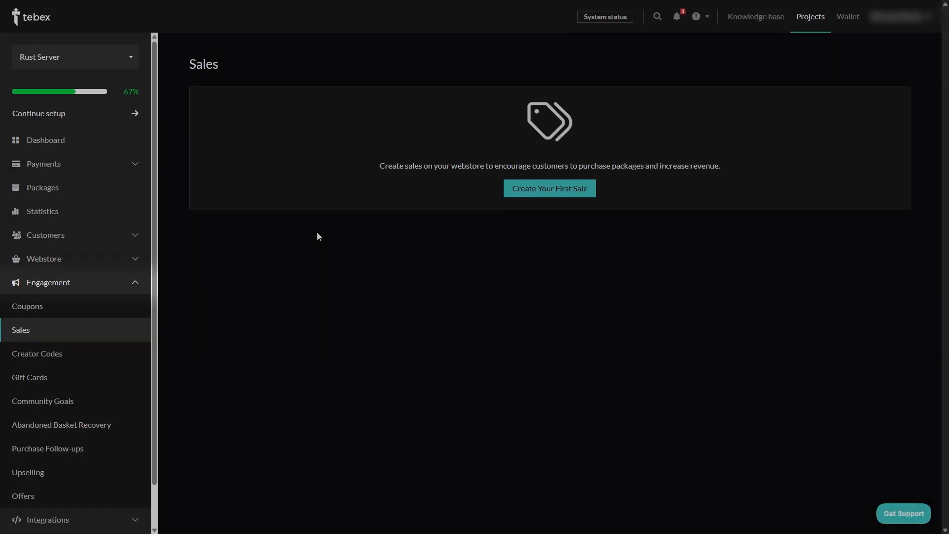
Examine the webstore's appearance page from template and theme to the style options, and return to the dashboard
{"action": "left_click", "coordinate": [125, 259]}
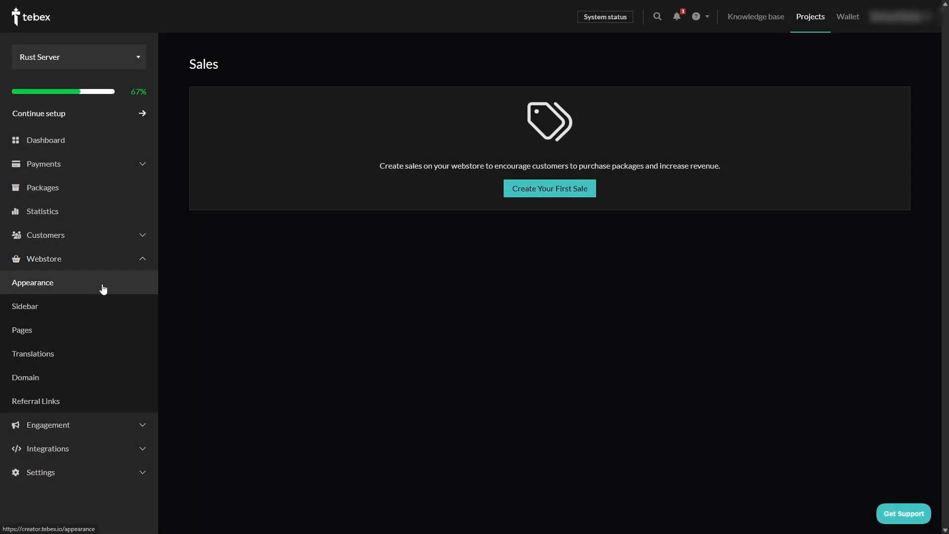
{"action": "left_click", "coordinate": [103, 289]}
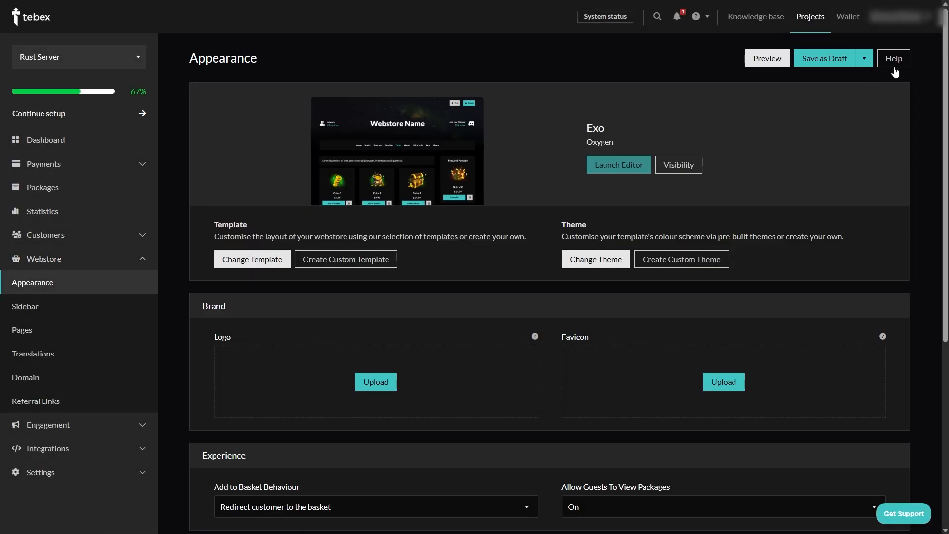
{"action": "left_click_drag", "start_coordinate": [945, 40], "coordinate": [944, 225]}
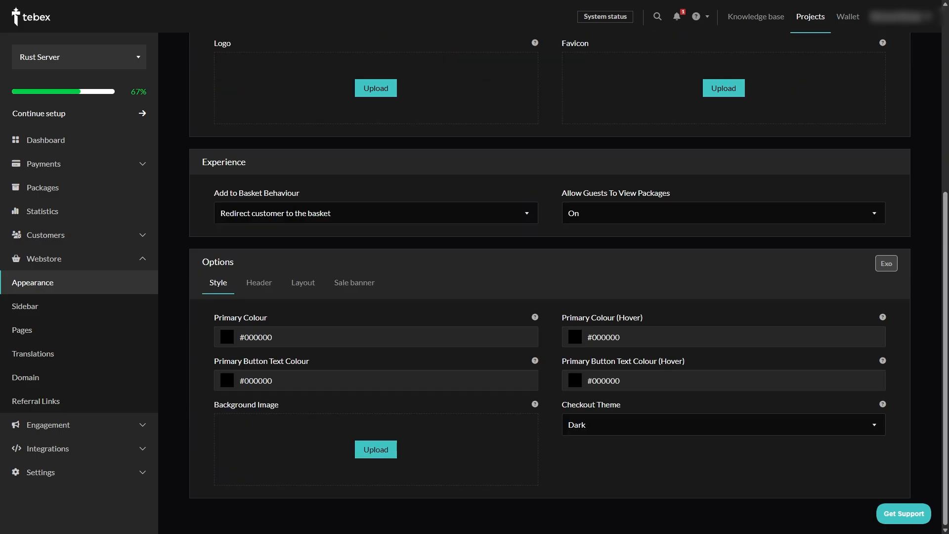
{"action": "left_click", "coordinate": [87, 136]}
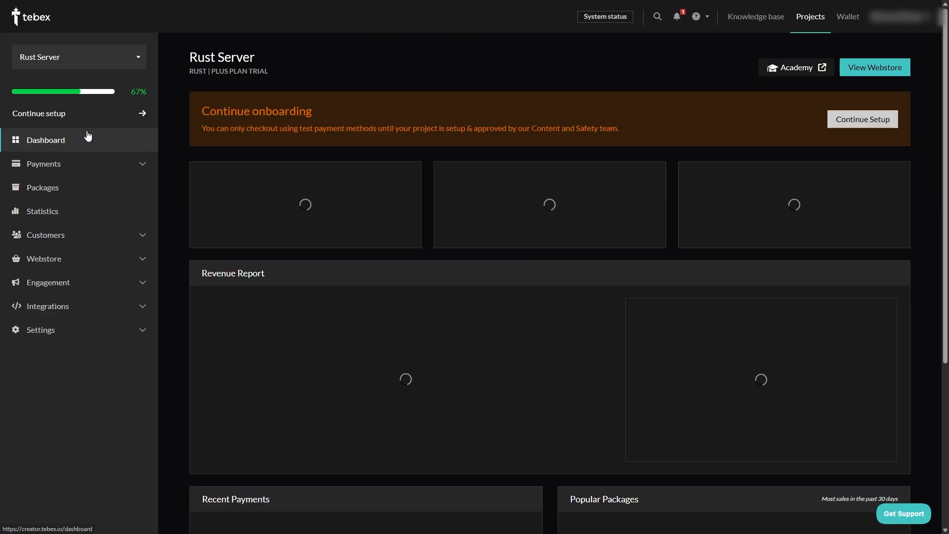